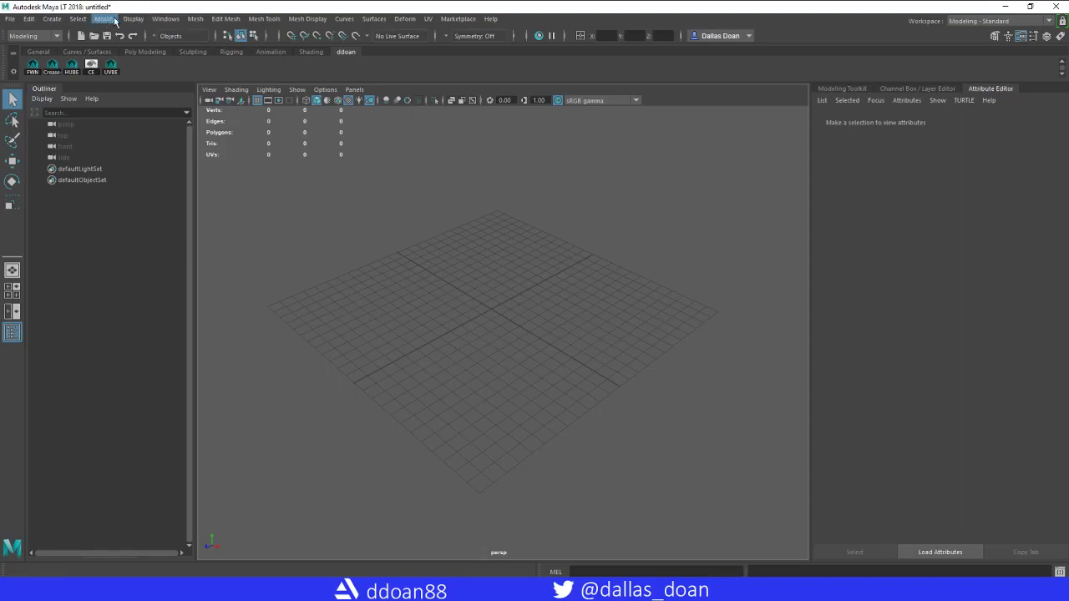
Check the linear working unit in the Settings preferences, keeping centimeter
{"action": "left_click", "coordinate": [165, 19]}
{"action": "mouse_move", "coordinate": [284, 125]}
{"action": "left_click", "coordinate": [359, 136]}
{"action": "left_click", "coordinate": [250, 247]}
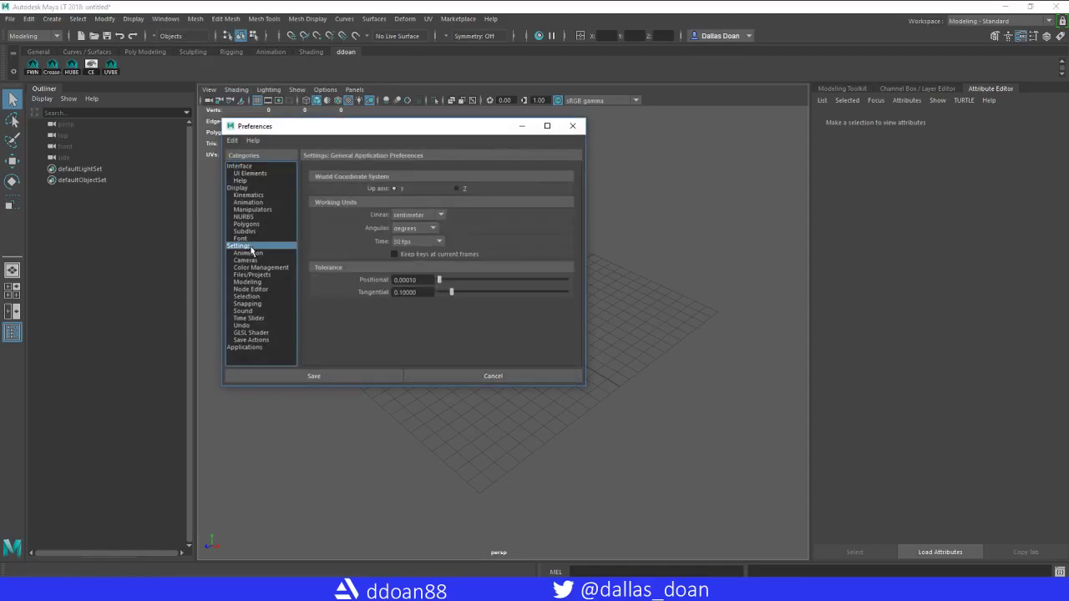
{"action": "left_click", "coordinate": [419, 215]}
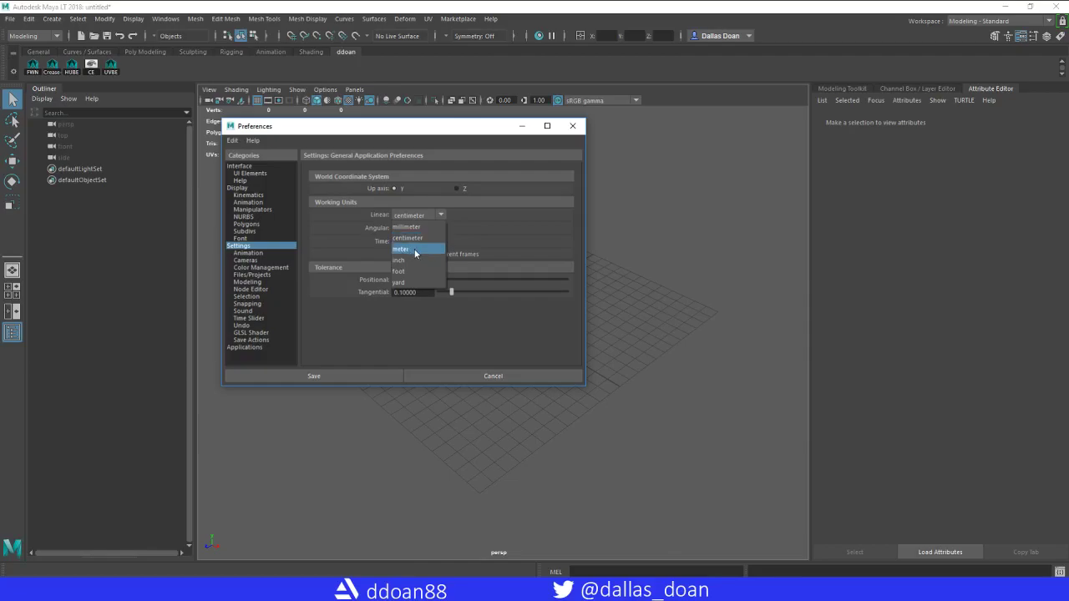
{"action": "left_click", "coordinate": [456, 370]}
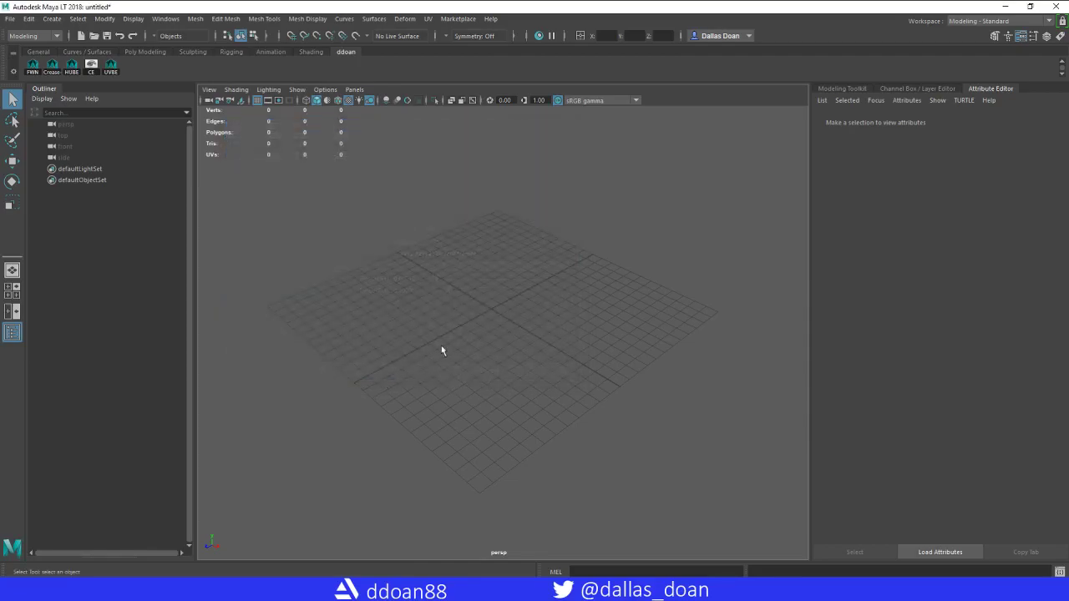
{"action": "scroll", "coordinate": [424, 321], "scroll_direction": "up", "scroll_amount": 5}
{"action": "left_click_drag", "start_coordinate": [497, 291], "coordinate": [515, 310], "text": "alt"}
{"action": "left_click_drag", "start_coordinate": [440, 325], "coordinate": [500, 331], "text": "alt"}
{"action": "scroll", "coordinate": [474, 382], "scroll_direction": "down", "scroll_amount": 8}
Import the SK_Mannequin model into the scene from the Dropbox Public folder
{"action": "left_click", "coordinate": [9, 19]}
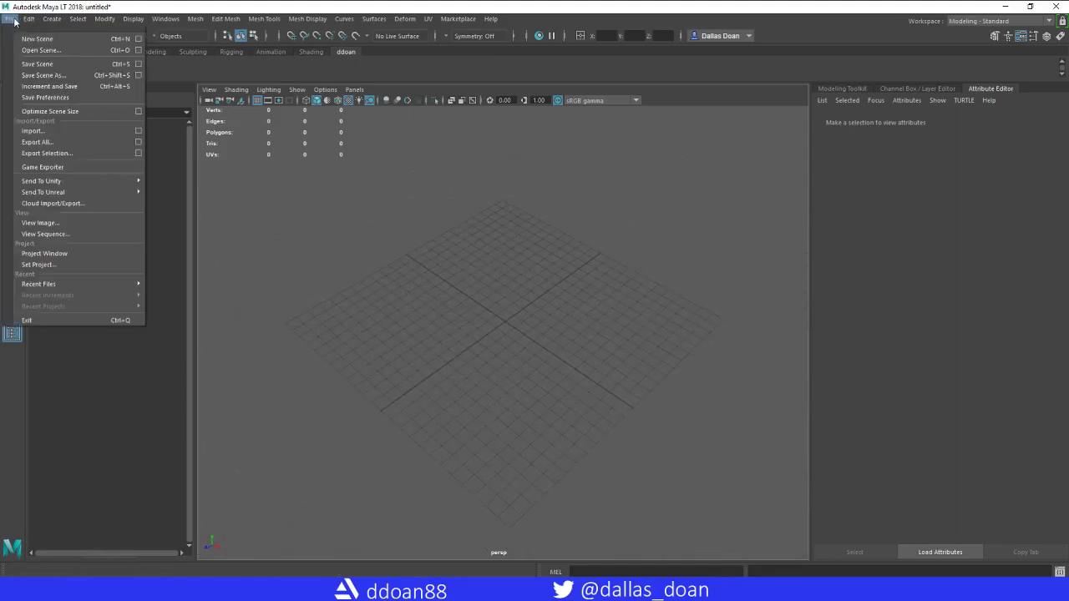
{"action": "left_click", "coordinate": [54, 131]}
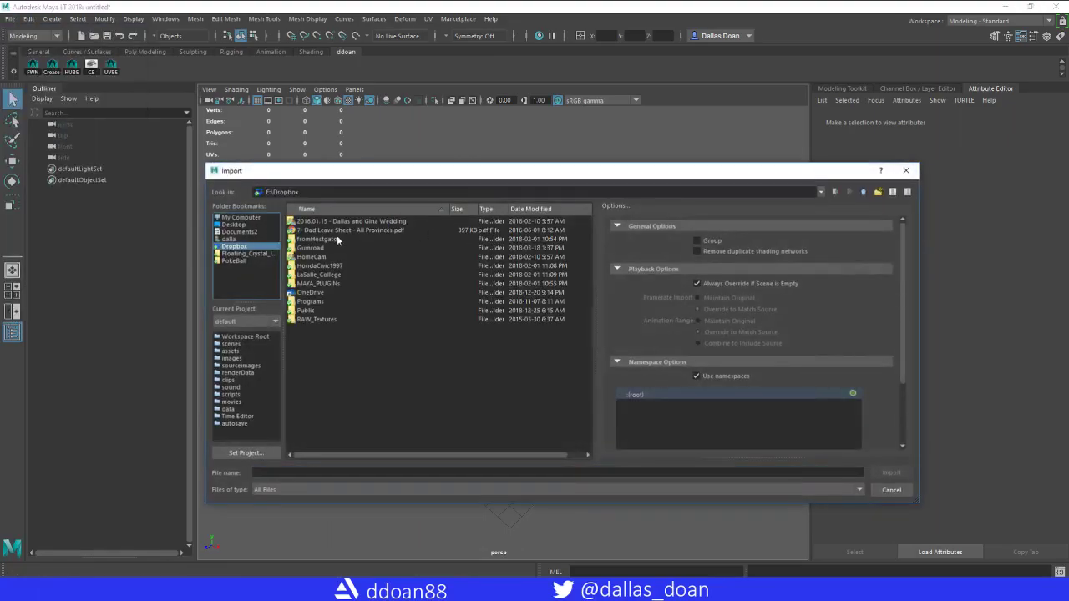
{"action": "double_click", "coordinate": [308, 310]}
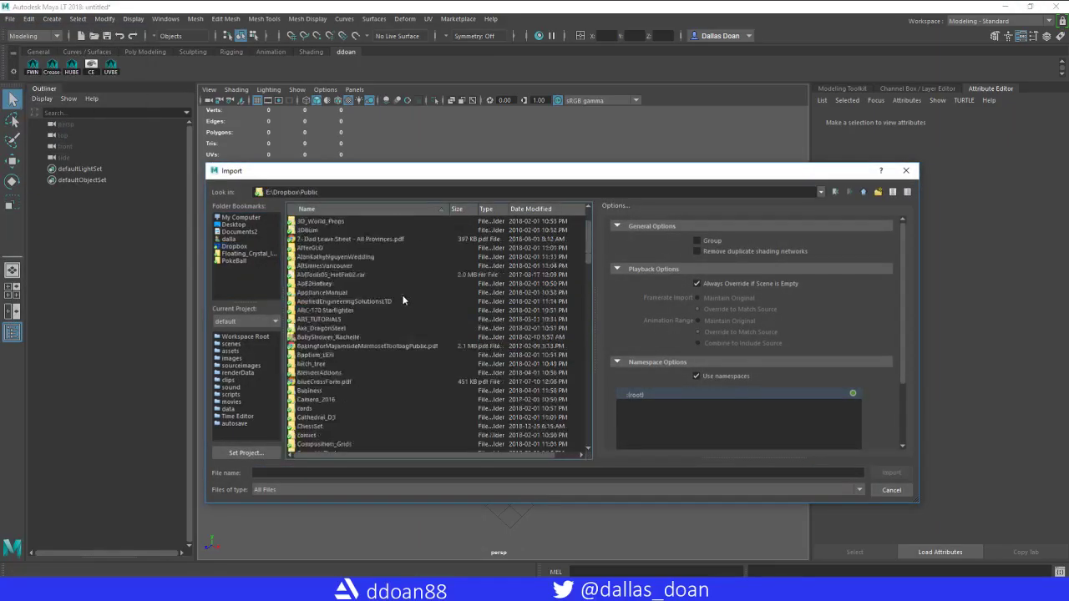
{"action": "scroll", "coordinate": [402, 301], "scroll_direction": "down", "scroll_amount": 7}
{"action": "left_click_drag", "start_coordinate": [589, 276], "coordinate": [592, 363]}
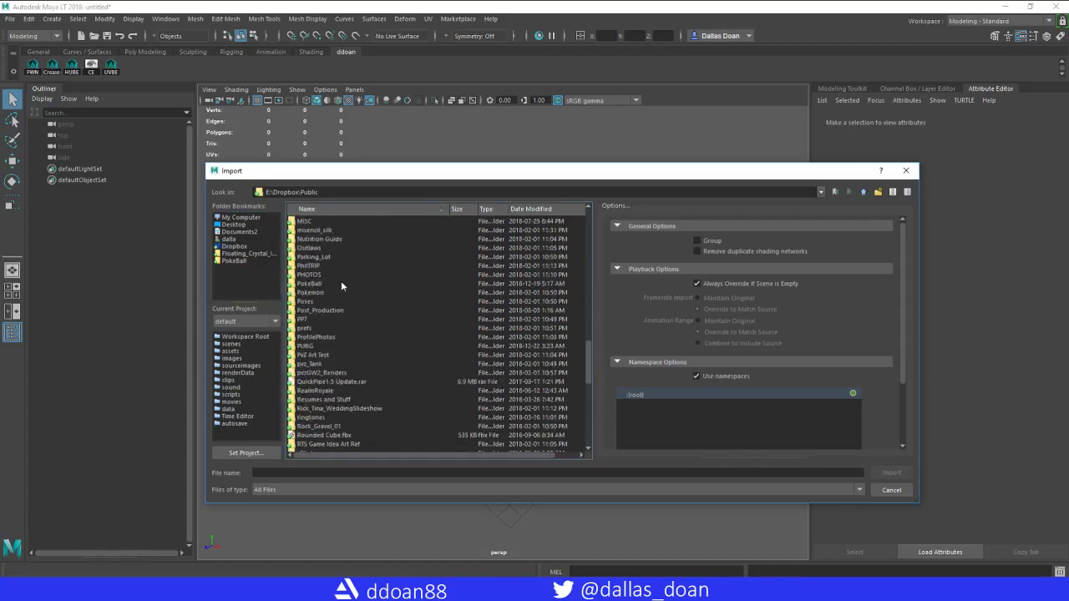
{"action": "double_click", "coordinate": [341, 281]}
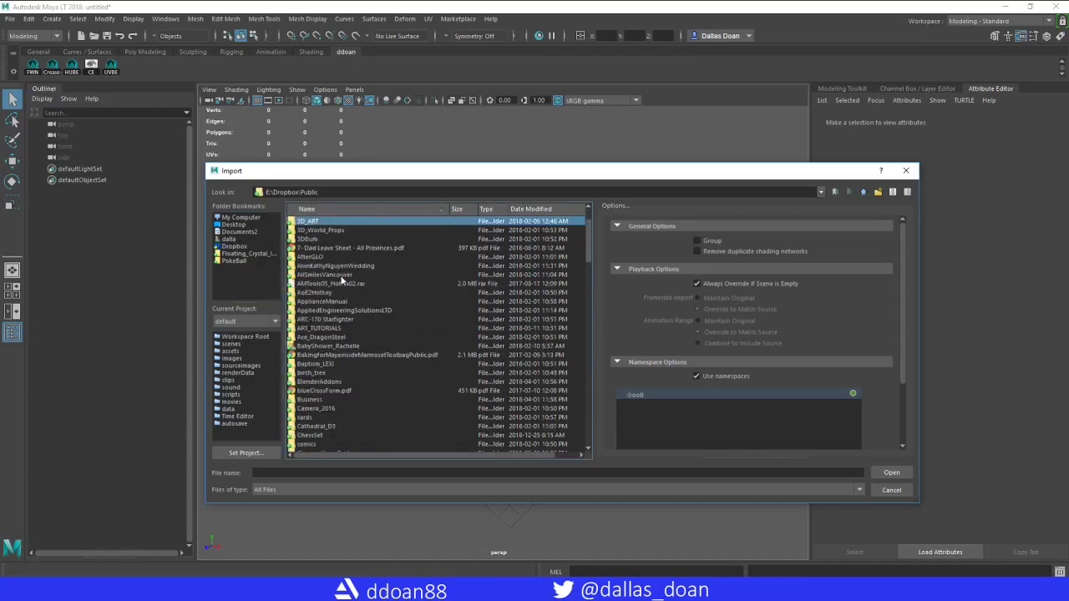
{"action": "double_click", "coordinate": [325, 224]}
{"action": "left_click", "coordinate": [336, 399]}
{"action": "left_click", "coordinate": [393, 409]}
{"action": "left_click", "coordinate": [891, 473]}
Select the mannequin, switch to the four-view layout, and frame the mannequin in a maximized front view
{"action": "scroll", "coordinate": [501, 364], "scroll_direction": "down", "scroll_amount": 5}
{"action": "left_click_drag", "start_coordinate": [496, 387], "coordinate": [496, 315], "text": "alt"}
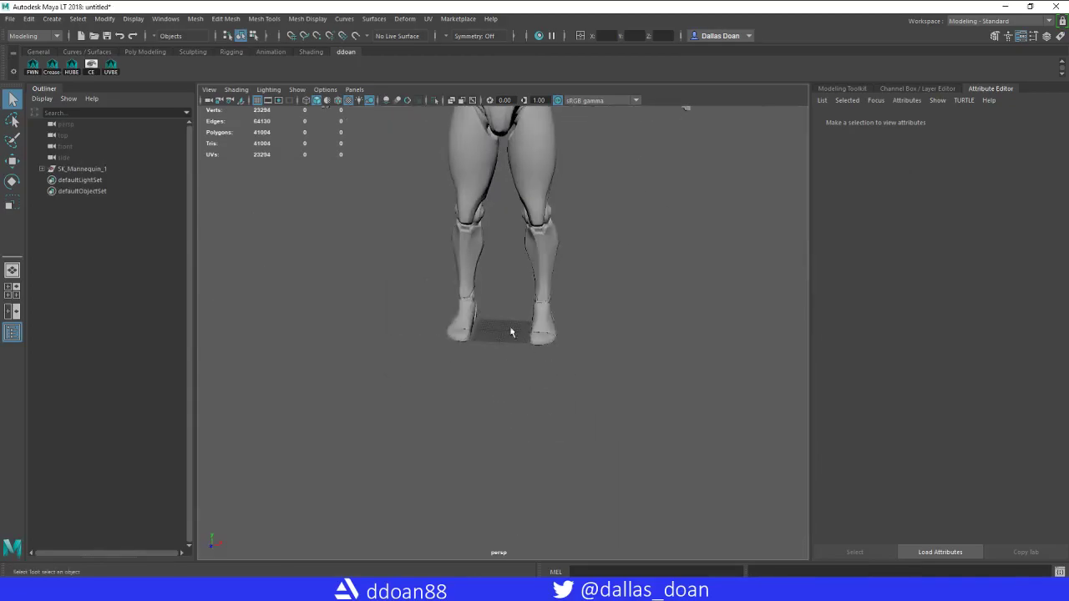
{"action": "left_click", "coordinate": [543, 315]}
{"action": "middle_click_drag", "start_coordinate": [617, 313], "coordinate": [639, 424], "text": "alt"}
{"action": "key", "text": "space"}
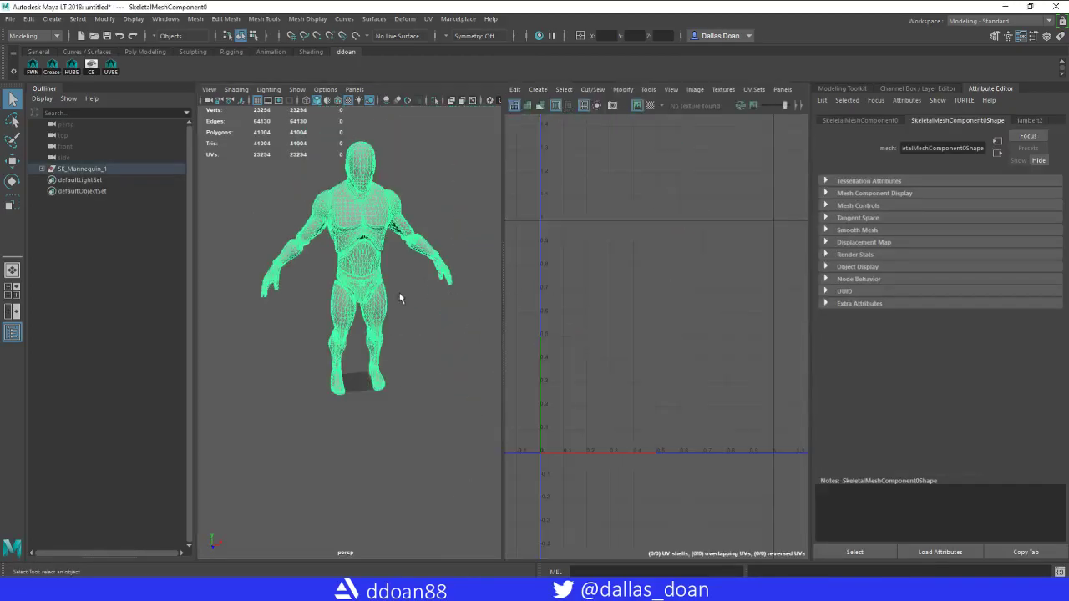
{"action": "left_click", "coordinate": [10, 290]}
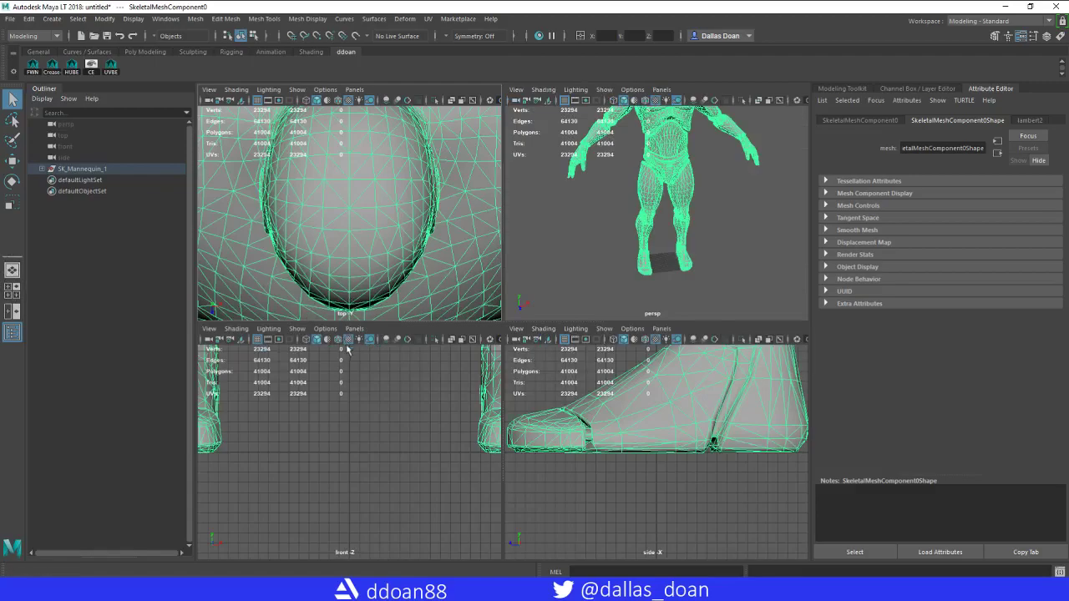
{"action": "scroll", "coordinate": [358, 269], "scroll_direction": "down", "scroll_amount": 5}
{"action": "key", "text": "f"}
{"action": "key", "text": "f"}
{"action": "key", "text": "space"}
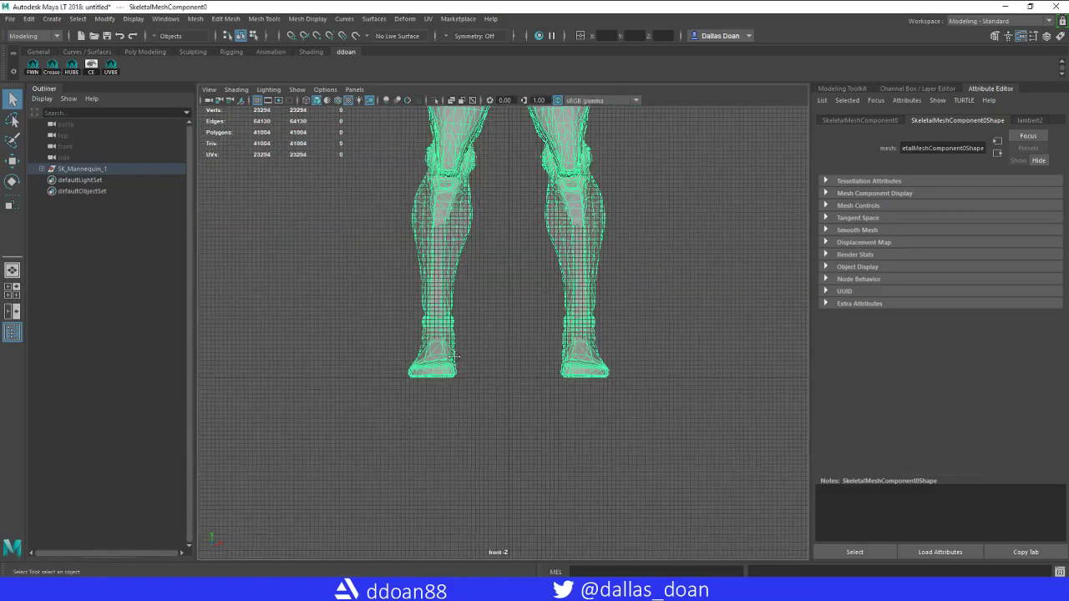
Examine the mannequin's scale against the grid in the front view, from the feet up to the whole body
{"action": "scroll", "coordinate": [428, 368], "scroll_direction": "down", "scroll_amount": 4}
{"action": "scroll", "coordinate": [427, 369], "scroll_direction": "down", "scroll_amount": 4}
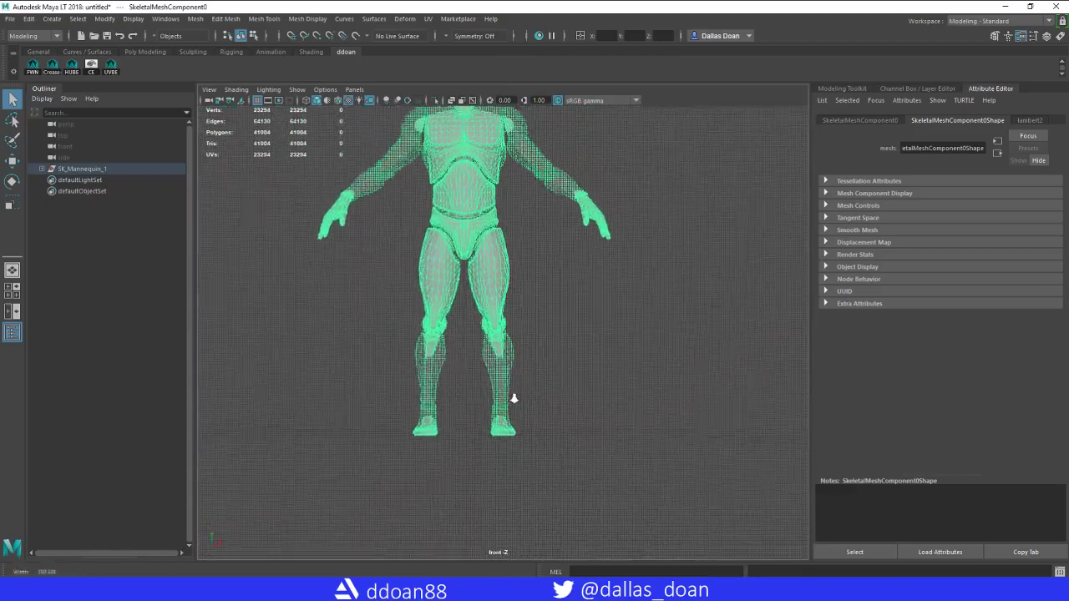
{"action": "scroll", "coordinate": [513, 334], "scroll_direction": "up", "scroll_amount": 2}
{"action": "scroll", "coordinate": [513, 424], "scroll_direction": "down", "scroll_amount": 2}
{"action": "scroll", "coordinate": [514, 424], "scroll_direction": "down", "scroll_amount": 2}
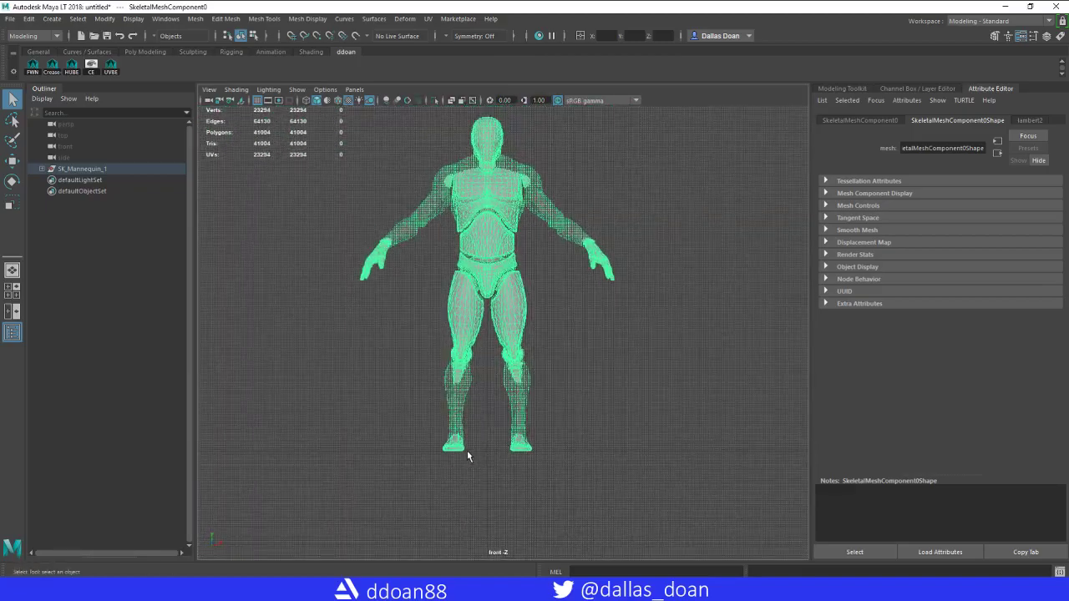
{"action": "middle_click_drag", "start_coordinate": [588, 203], "coordinate": [568, 285], "text": "alt"}
{"action": "scroll", "coordinate": [597, 335], "scroll_direction": "down", "scroll_amount": 2}
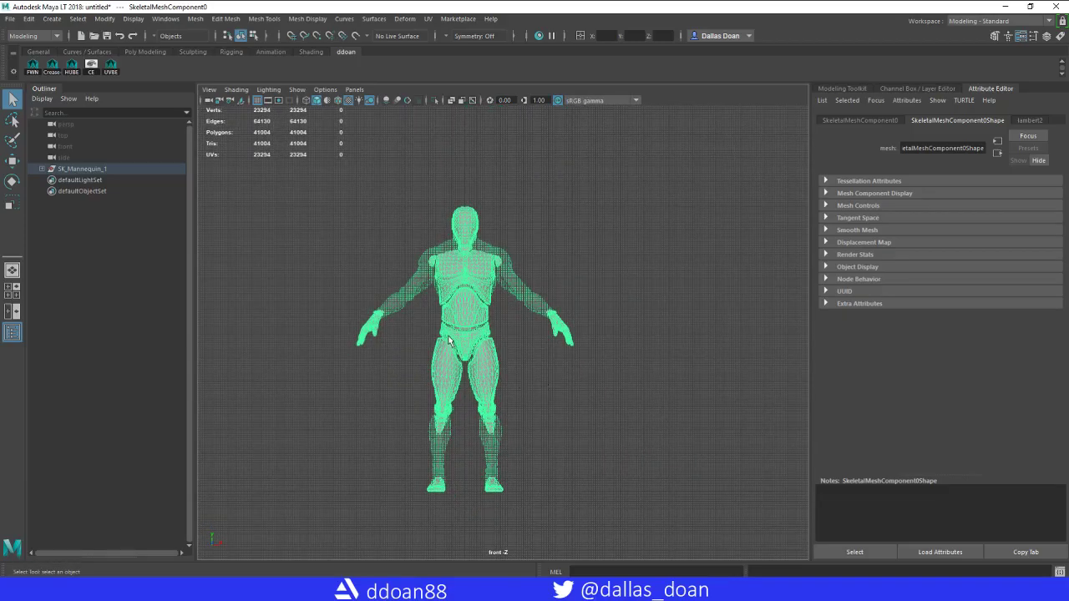
{"action": "right_click_drag", "start_coordinate": [593, 315], "coordinate": [646, 396], "text": "alt"}
{"action": "middle_click_drag", "start_coordinate": [647, 396], "coordinate": [644, 295], "text": "alt"}
{"action": "middle_click_drag", "start_coordinate": [610, 389], "coordinate": [618, 260], "text": "alt"}
{"action": "middle_click_drag", "start_coordinate": [577, 310], "coordinate": [559, 289], "text": "alt"}
{"action": "middle_click_drag", "start_coordinate": [613, 404], "coordinate": [642, 312], "text": "alt"}
{"action": "right_click_drag", "start_coordinate": [643, 312], "coordinate": [737, 388], "text": "alt"}
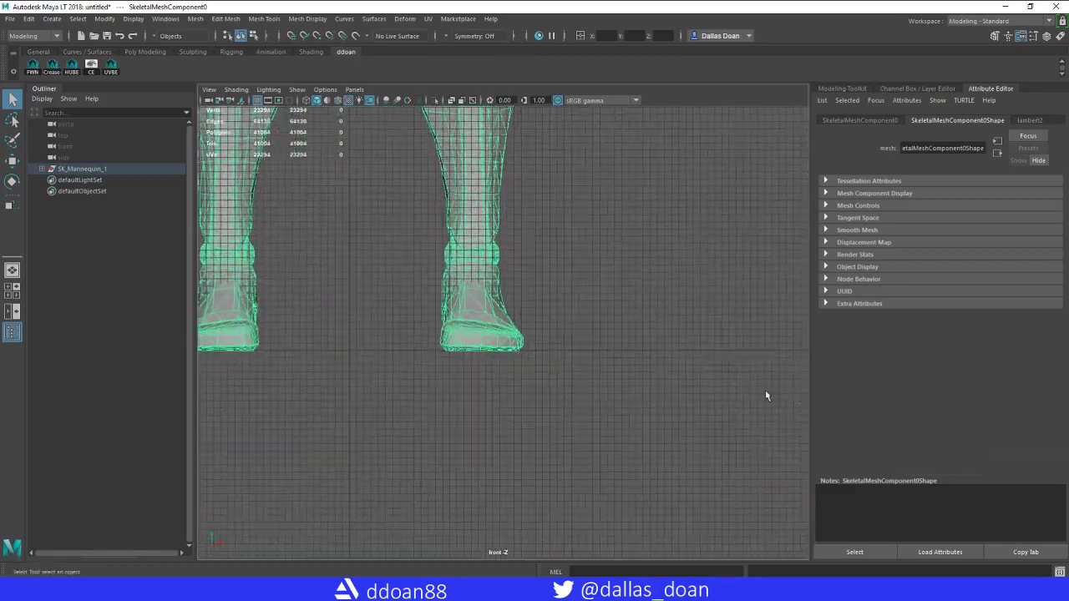
{"action": "scroll", "coordinate": [737, 388], "scroll_direction": "up", "scroll_amount": 3}
{"action": "middle_click_drag", "start_coordinate": [323, 267], "coordinate": [392, 399], "text": "alt"}
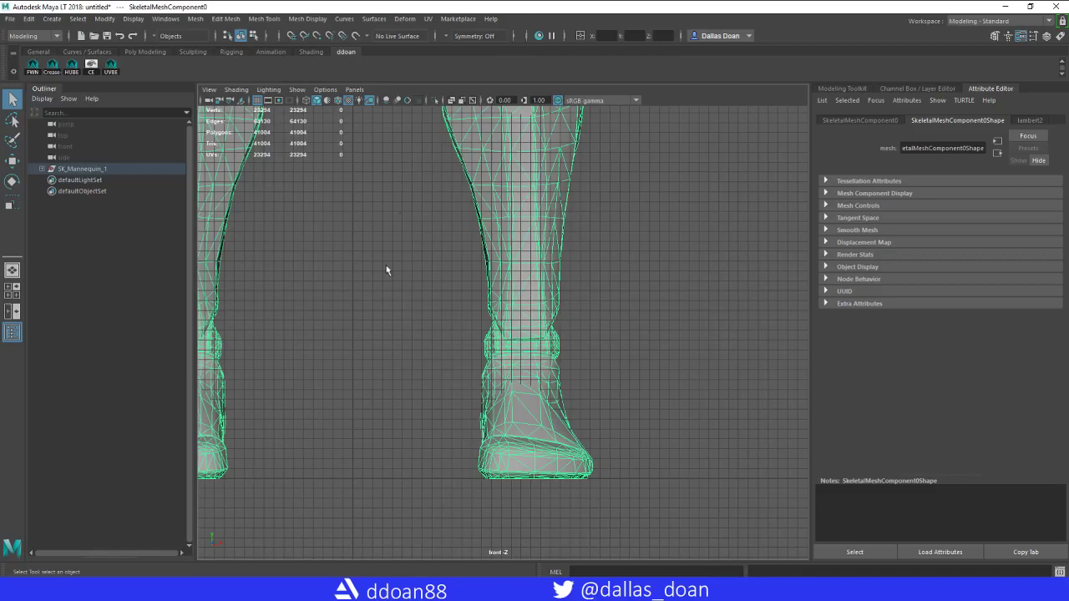
{"action": "middle_click_drag", "start_coordinate": [423, 223], "coordinate": [433, 265], "text": "alt"}
{"action": "scroll", "coordinate": [433, 265], "scroll_direction": "down", "scroll_amount": 10}
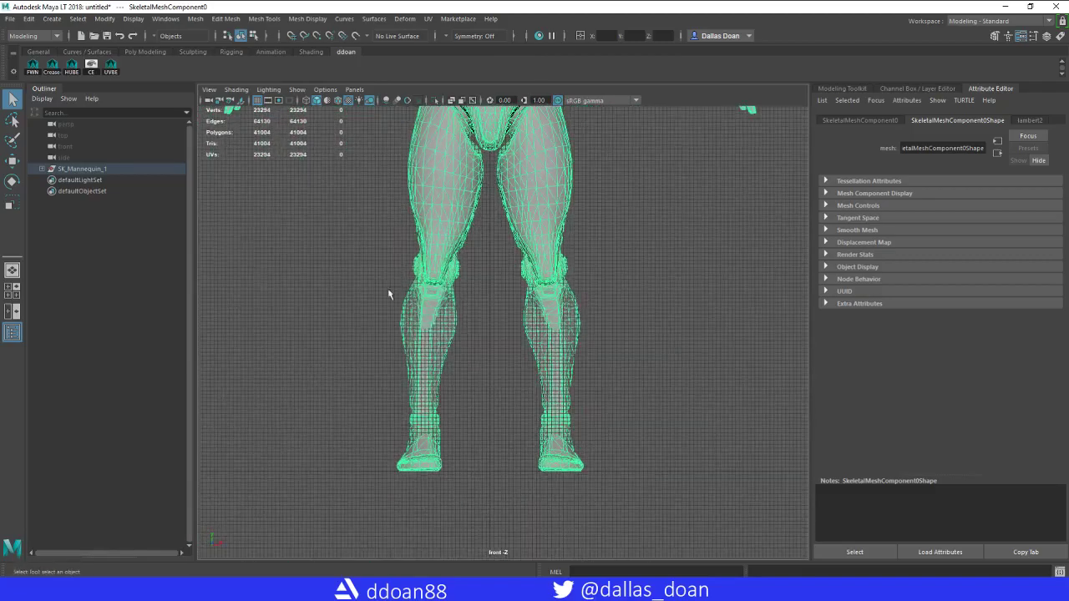
{"action": "scroll", "coordinate": [485, 325], "scroll_direction": "down", "scroll_amount": 5}
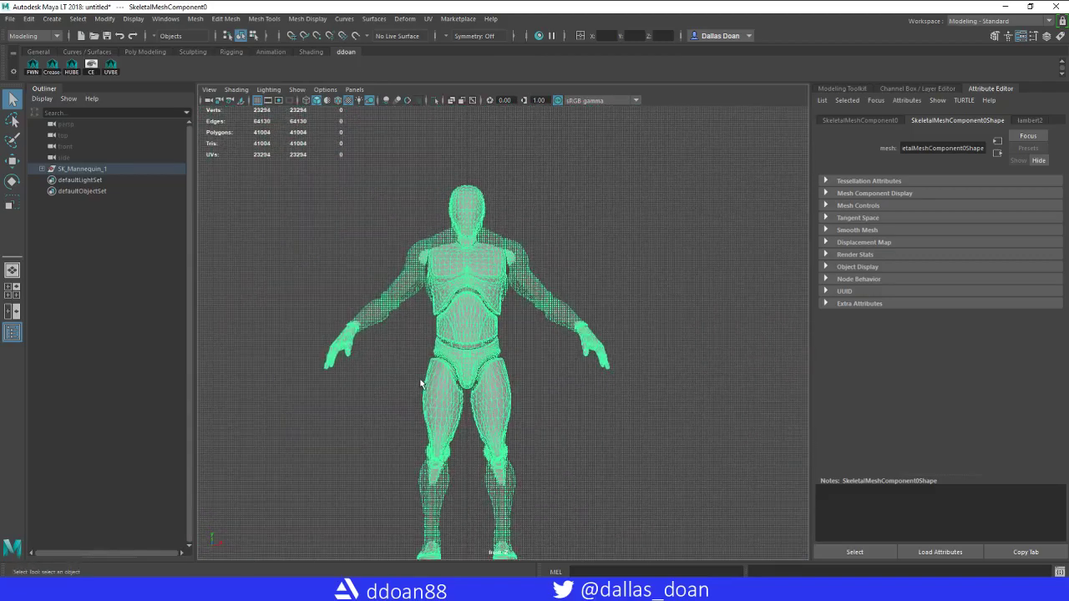
Deselect the mannequin and inspect it from several angles in the maximized perspective view
{"action": "key", "text": "space"}
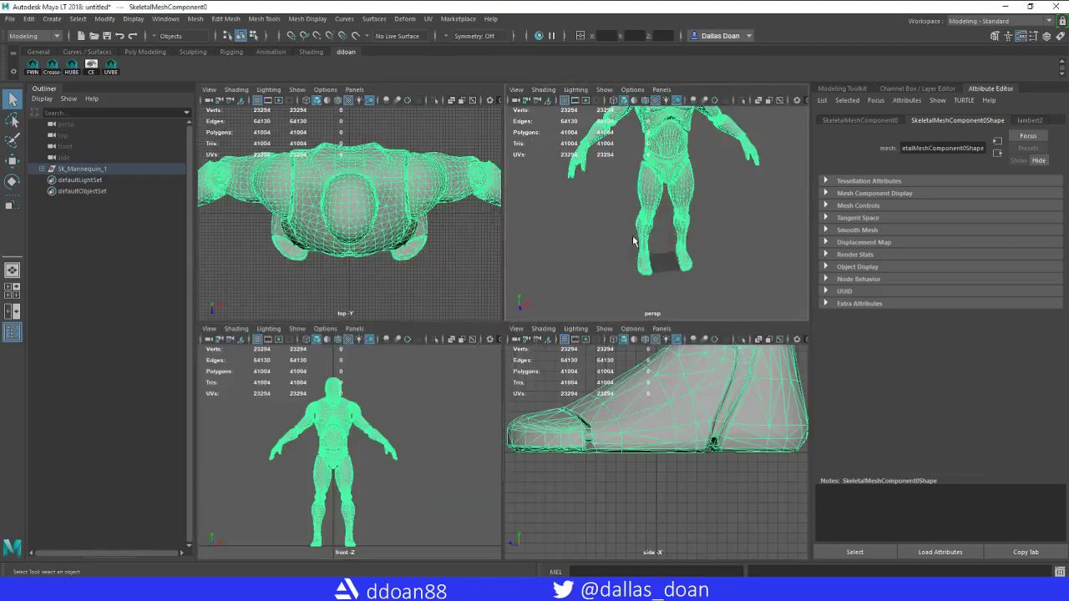
{"action": "key", "text": "space"}
{"action": "scroll", "coordinate": [548, 294], "scroll_direction": "down", "scroll_amount": 3}
{"action": "left_click_drag", "start_coordinate": [496, 329], "coordinate": [483, 319], "text": "alt"}
{"action": "left_click", "coordinate": [576, 308]}
{"action": "left_click_drag", "start_coordinate": [577, 308], "coordinate": [638, 322], "text": "alt"}
{"action": "scroll", "coordinate": [626, 344], "scroll_direction": "up", "scroll_amount": 4}
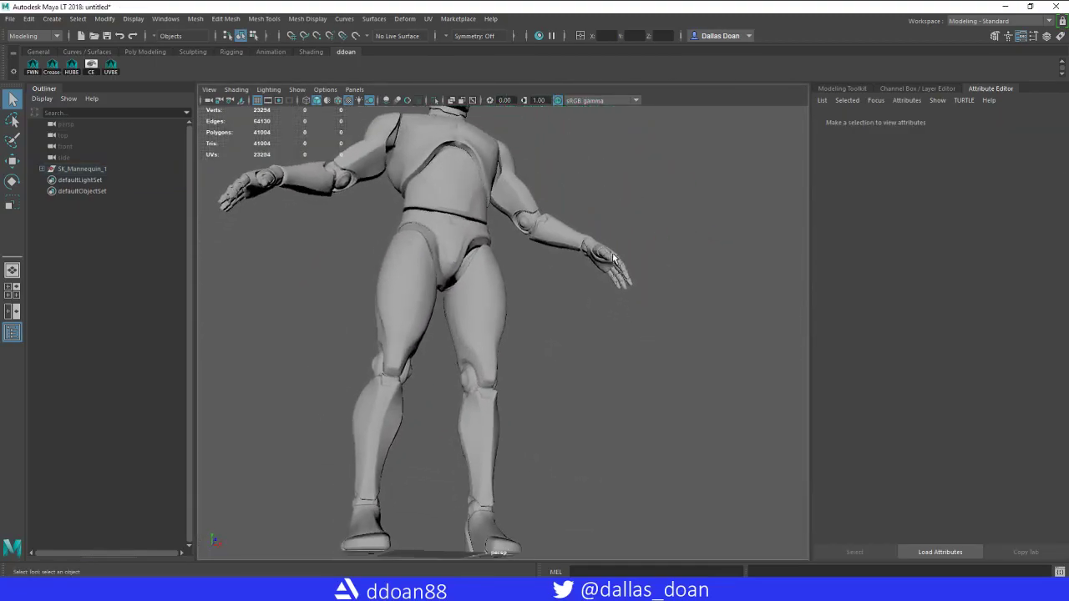
{"action": "left_click_drag", "start_coordinate": [583, 299], "coordinate": [560, 343], "text": "alt"}
{"action": "middle_click_drag", "start_coordinate": [560, 344], "coordinate": [572, 285], "text": "alt"}
{"action": "scroll", "coordinate": [511, 304], "scroll_direction": "down", "scroll_amount": 5}
{"action": "left_click_drag", "start_coordinate": [511, 304], "coordinate": [511, 320], "text": "alt"}
{"action": "left_click", "coordinate": [467, 325]}
{"action": "left_click", "coordinate": [545, 352]}
{"action": "left_click_drag", "start_coordinate": [546, 353], "coordinate": [462, 339], "text": "alt"}
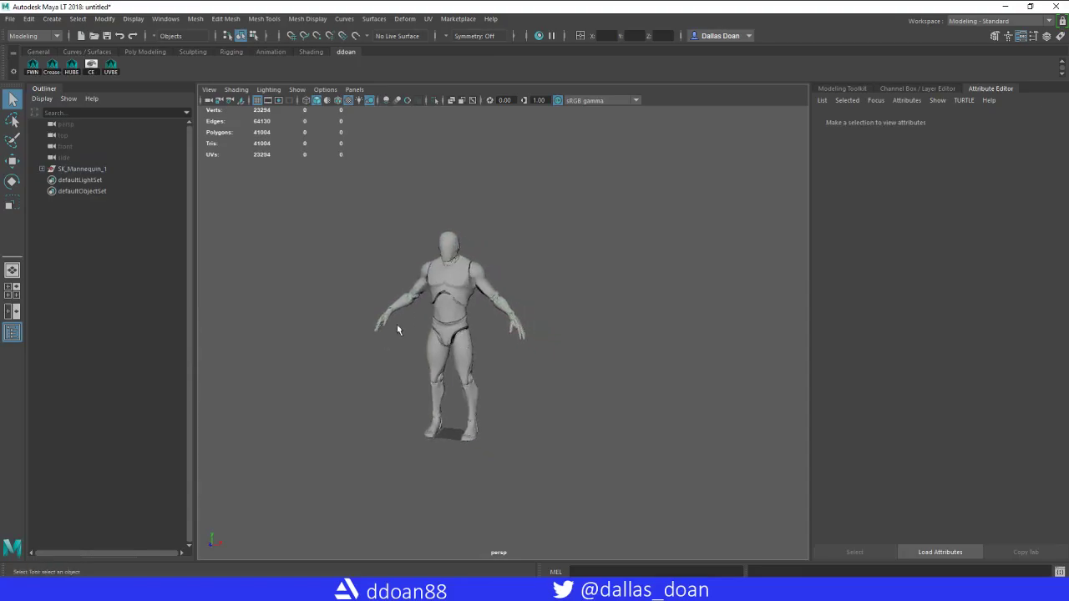
{"action": "left_click_drag", "start_coordinate": [398, 328], "coordinate": [517, 333], "text": "alt"}
Return to the maximized front view and open the image import for a new image plane
{"action": "key", "text": "space"}
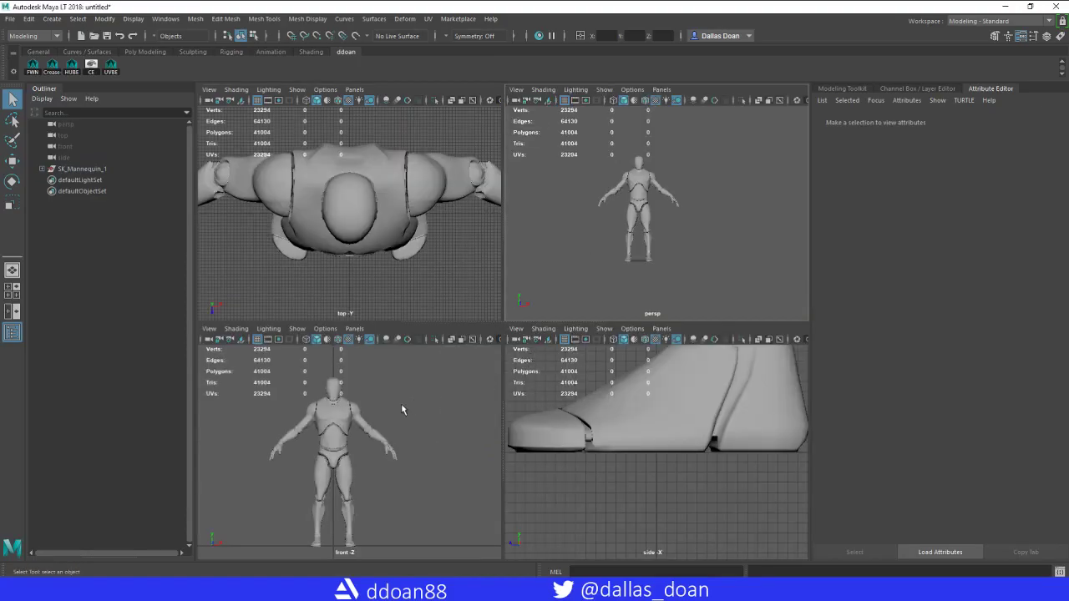
{"action": "key", "text": "space"}
{"action": "scroll", "coordinate": [434, 411], "scroll_direction": "up", "scroll_amount": 2}
{"action": "scroll", "coordinate": [436, 451], "scroll_direction": "up", "scroll_amount": 1}
{"action": "middle_click_drag", "start_coordinate": [434, 411], "coordinate": [494, 418], "text": "alt"}
{"action": "left_click", "coordinate": [209, 89]}
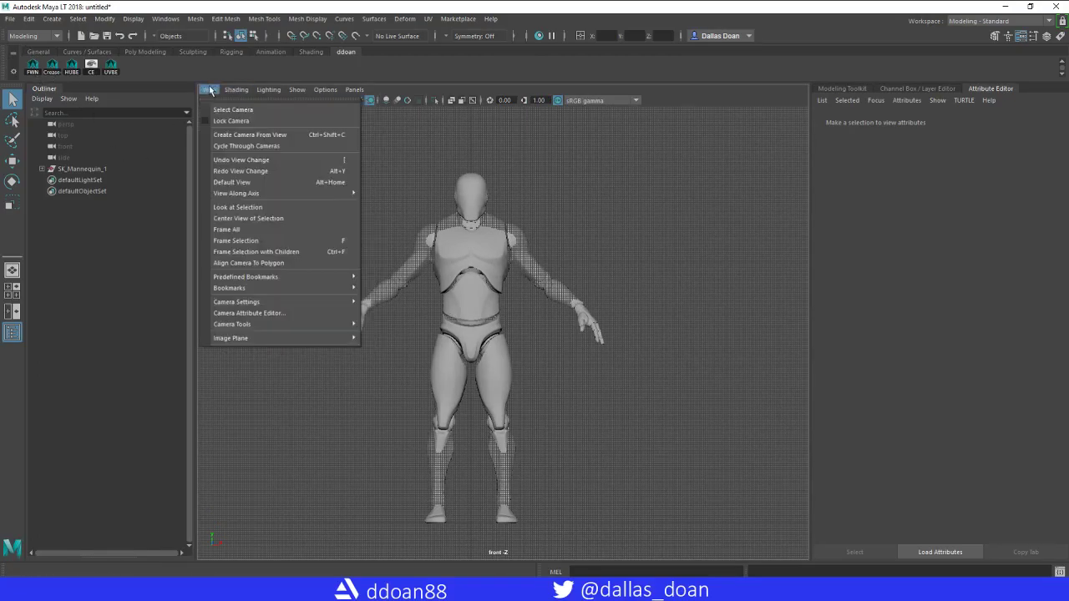
{"action": "mouse_move", "coordinate": [316, 337]}
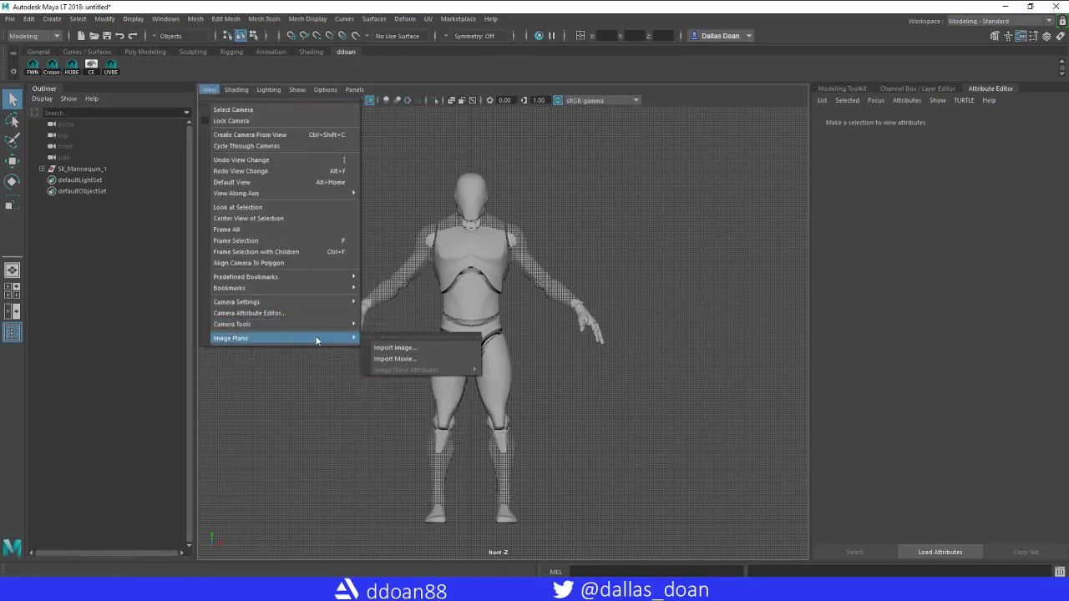
{"action": "left_click", "coordinate": [401, 349]}
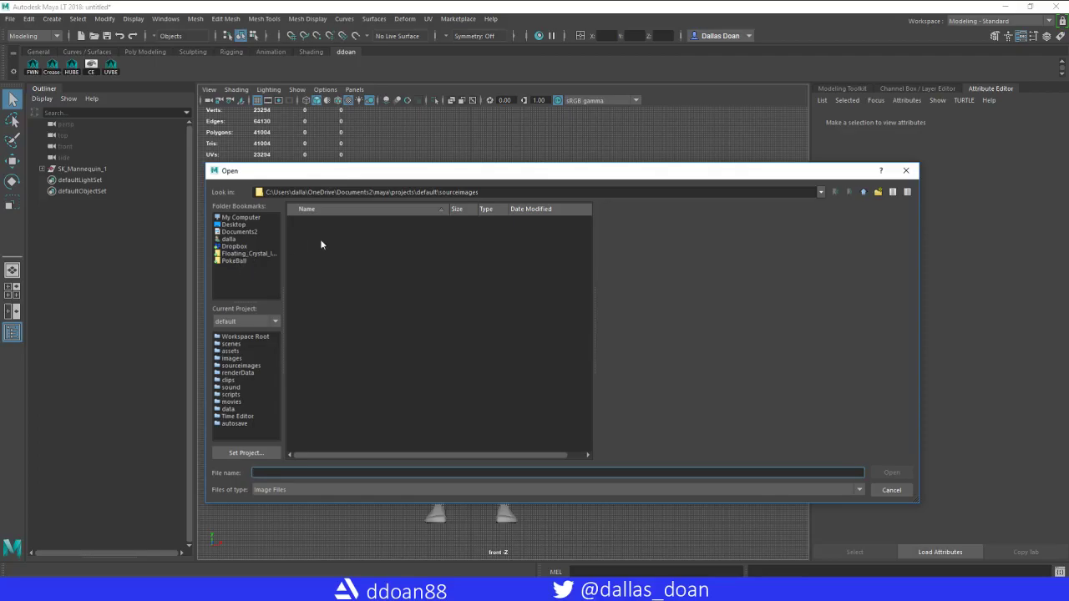
Add the ChessSet folder from Dropbox's Public folder to the file browser's bookmarks
{"action": "left_click", "coordinate": [234, 246]}
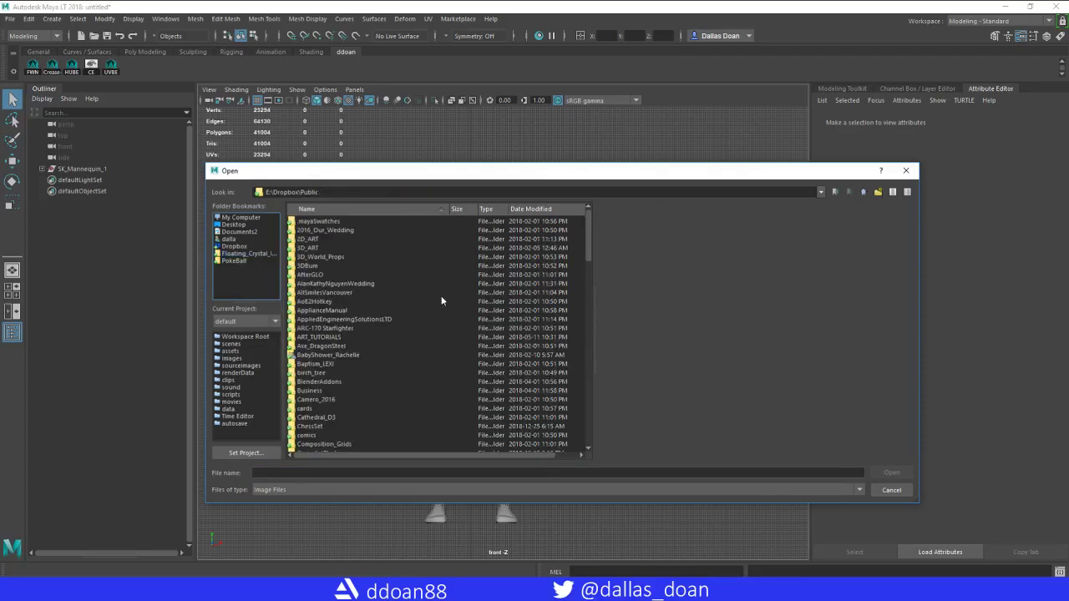
{"action": "scroll", "coordinate": [587, 241], "scroll_direction": "down", "scroll_amount": 3}
{"action": "left_click", "coordinate": [310, 348]}
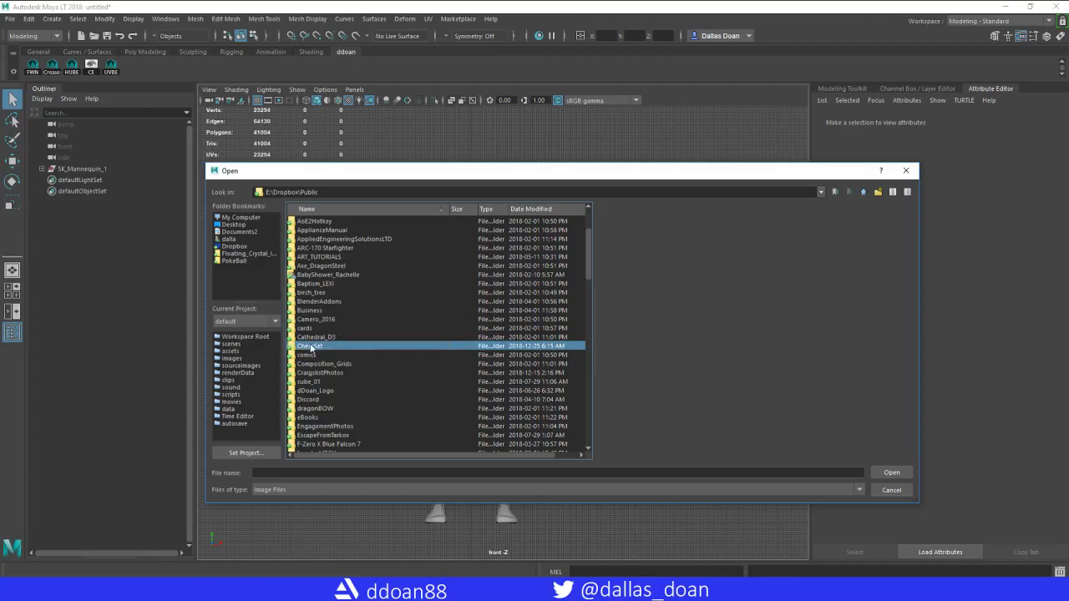
{"action": "left_click_drag", "start_coordinate": [314, 345], "coordinate": [240, 282]}
Import chessSet.jpg from the ChessSet reference folder as the front view's image plane
{"action": "left_click", "coordinate": [241, 268]}
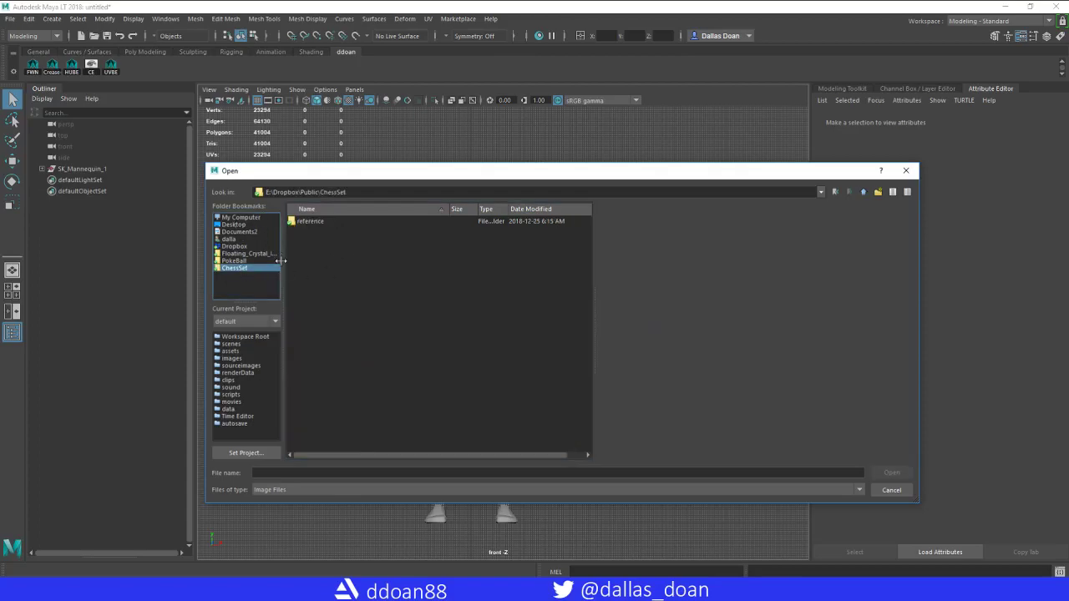
{"action": "double_click", "coordinate": [307, 221]}
{"action": "left_click", "coordinate": [324, 222]}
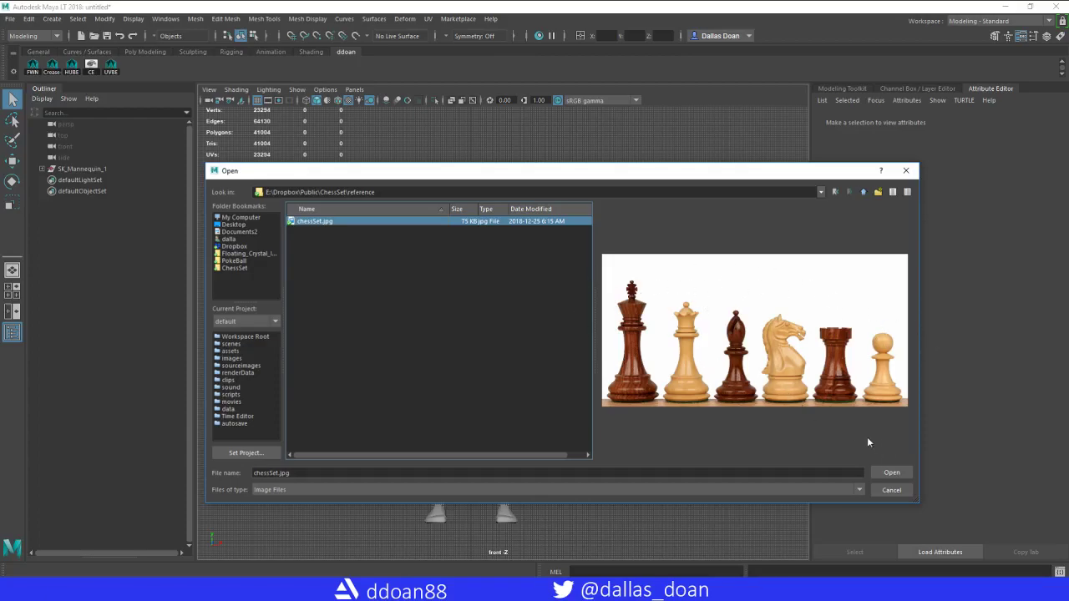
{"action": "left_click", "coordinate": [891, 472]}
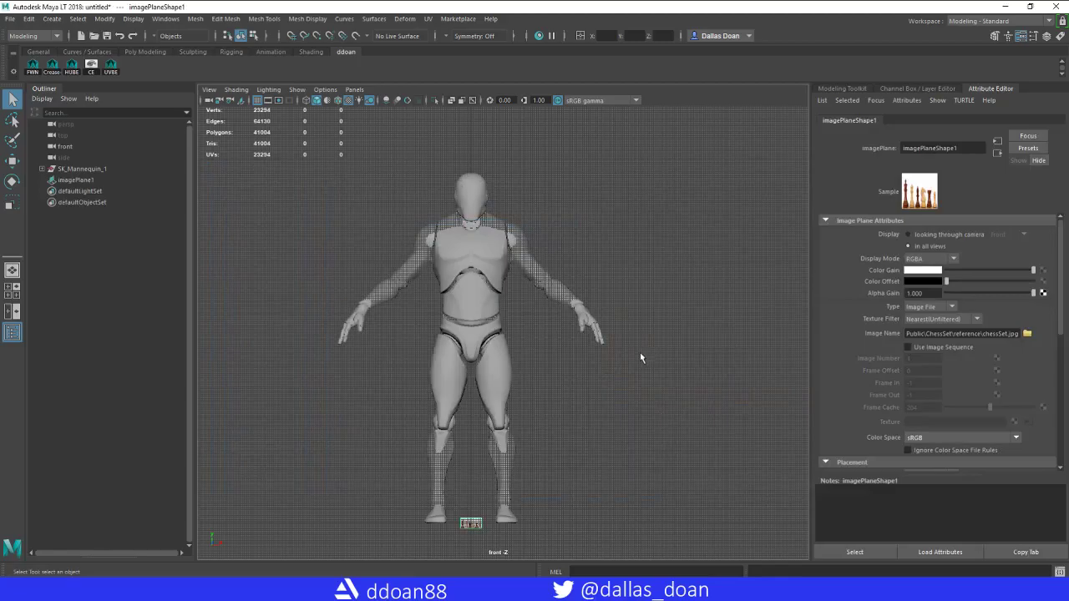
Examine the size of the chess set image plane against the mannequin's feet in the front view
{"action": "middle_click_drag", "start_coordinate": [565, 449], "coordinate": [559, 349], "text": "alt"}
{"action": "right_click_drag", "start_coordinate": [560, 351], "coordinate": [572, 405], "text": "alt"}
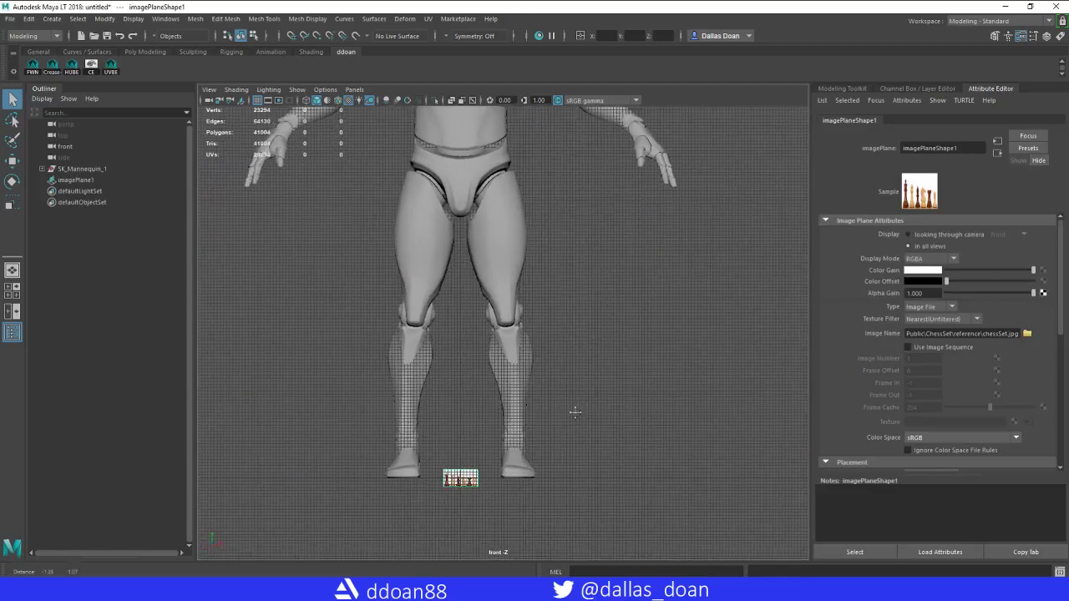
{"action": "right_click_drag", "start_coordinate": [580, 418], "coordinate": [671, 401], "text": "alt"}
{"action": "key", "text": "w"}
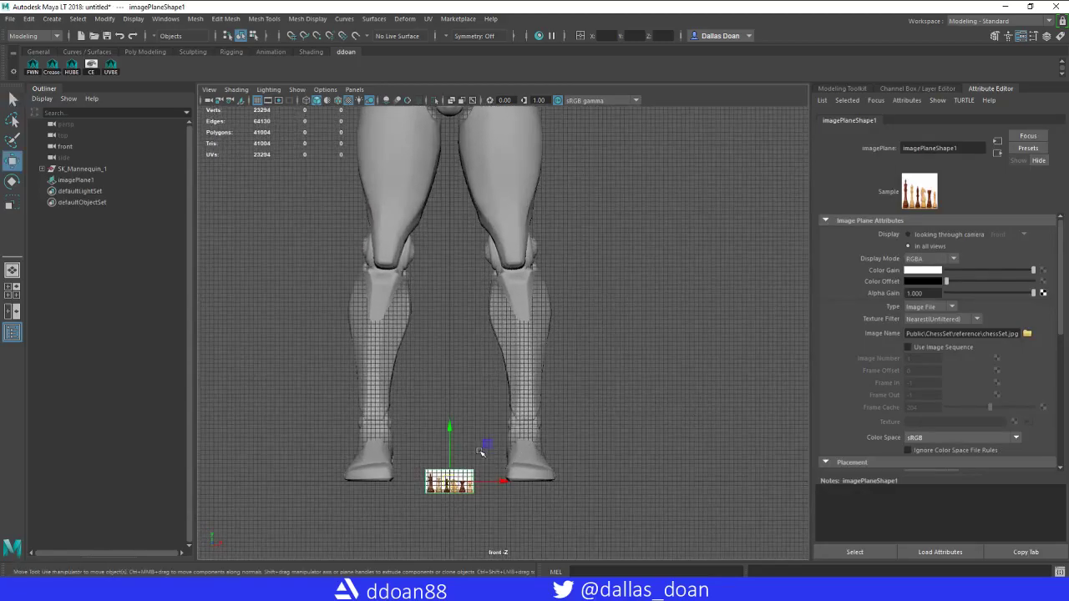
{"action": "middle_click_drag", "start_coordinate": [575, 472], "coordinate": [600, 376], "text": "alt"}
{"action": "right_click_drag", "start_coordinate": [600, 376], "coordinate": [546, 551], "text": "alt"}
{"action": "middle_click_drag", "start_coordinate": [545, 551], "coordinate": [548, 522], "text": "alt"}
{"action": "middle_click_drag", "start_coordinate": [509, 404], "coordinate": [527, 444], "text": "alt"}
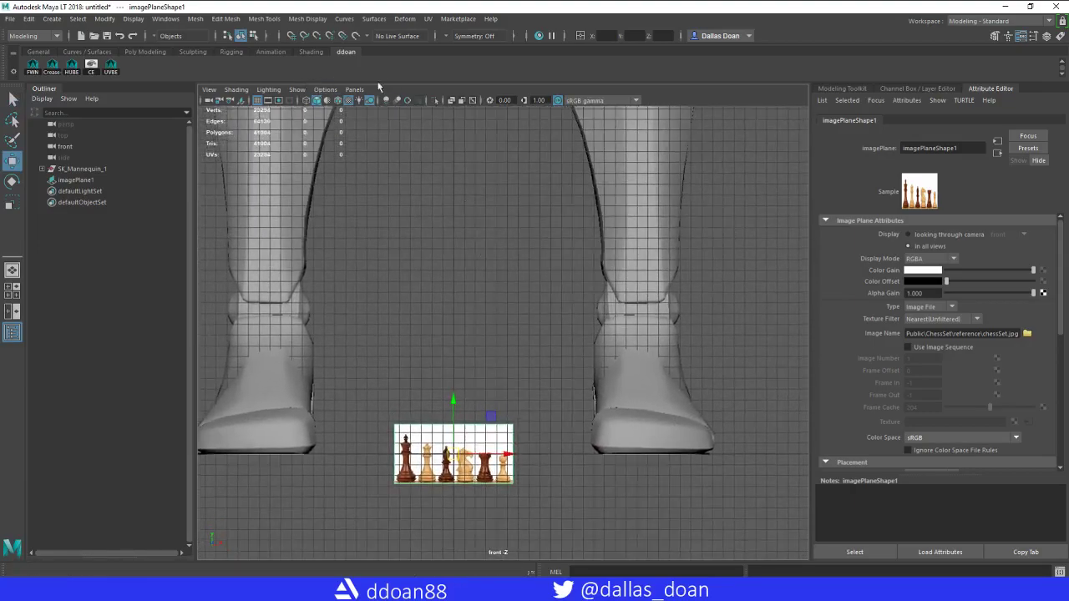
{"action": "middle_click_drag", "start_coordinate": [504, 239], "coordinate": [508, 252], "text": "alt"}
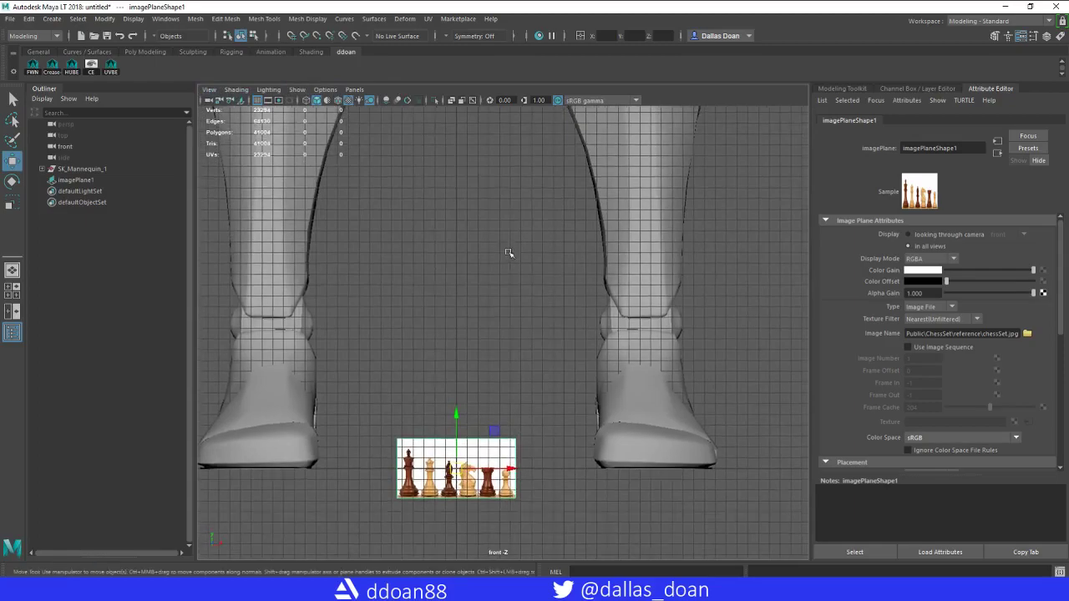
{"action": "key", "text": "space"}
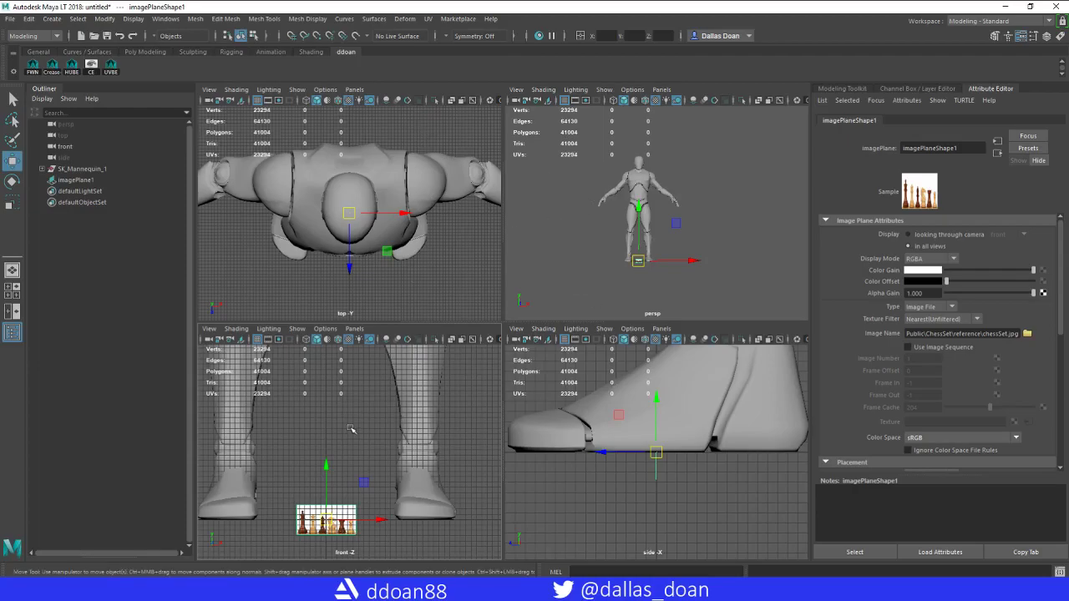
{"action": "key", "text": "space"}
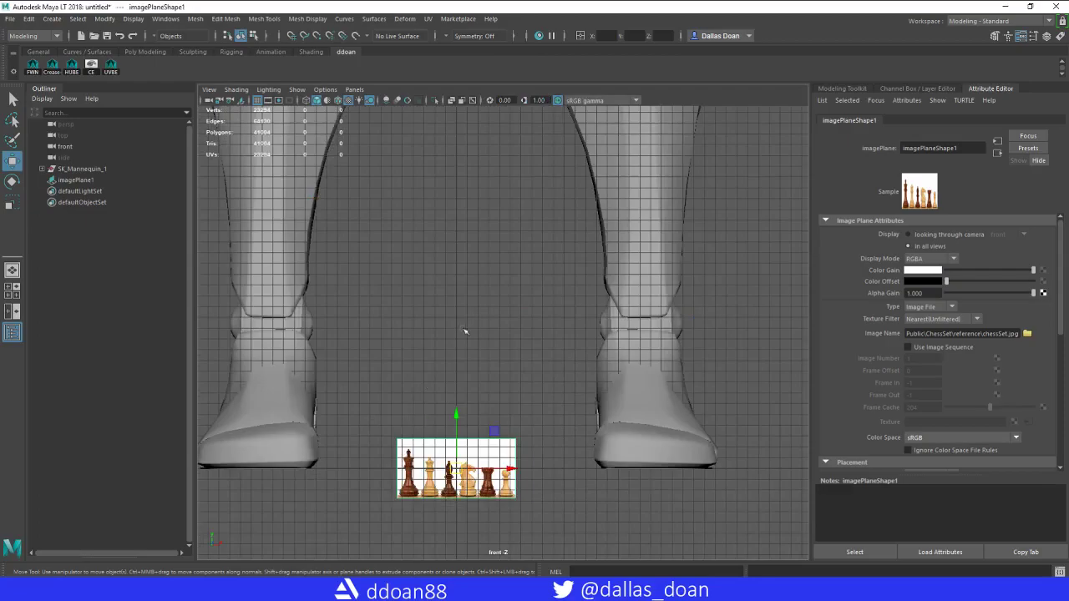
Move the chess set image plane up from the feet to beside the mannequin's hand in the front view
{"action": "middle_click_drag", "start_coordinate": [496, 355], "coordinate": [514, 284], "text": "alt"}
{"action": "scroll", "coordinate": [515, 284], "scroll_direction": "down", "scroll_amount": 1}
{"action": "scroll", "coordinate": [569, 349], "scroll_direction": "down", "scroll_amount": 6}
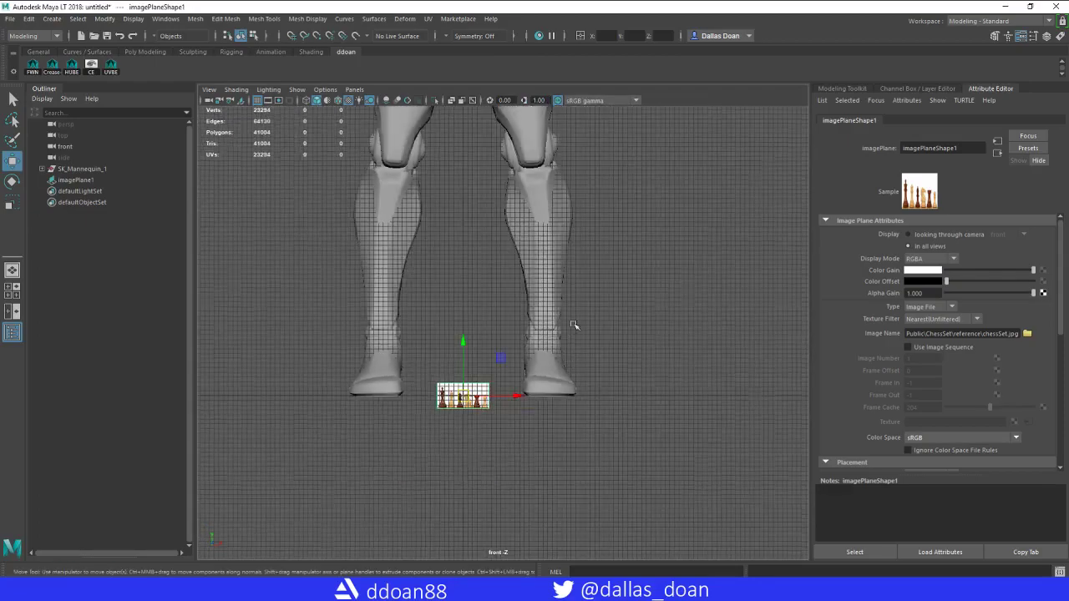
{"action": "middle_click_drag", "start_coordinate": [549, 369], "coordinate": [560, 386], "text": "alt"}
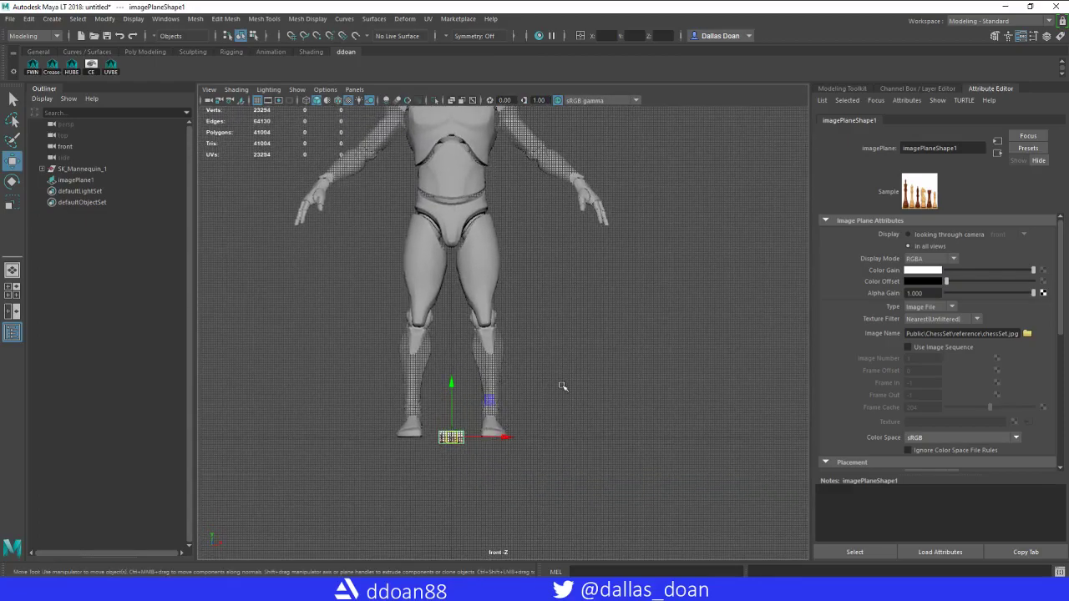
{"action": "left_click_drag", "start_coordinate": [478, 427], "coordinate": [667, 217]}
{"action": "scroll", "coordinate": [655, 360], "scroll_direction": "up", "scroll_amount": 6}
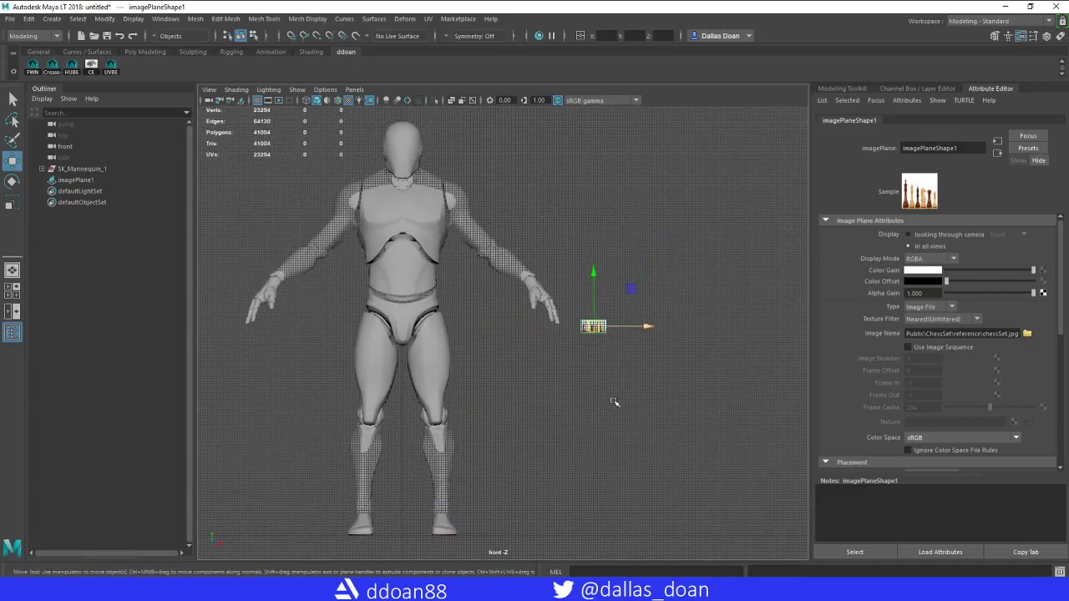
{"action": "middle_click_drag", "start_coordinate": [654, 359], "coordinate": [653, 401], "text": "alt"}
{"action": "left_click_drag", "start_coordinate": [647, 370], "coordinate": [584, 311]}
{"action": "scroll", "coordinate": [648, 383], "scroll_direction": "up", "scroll_amount": 3}
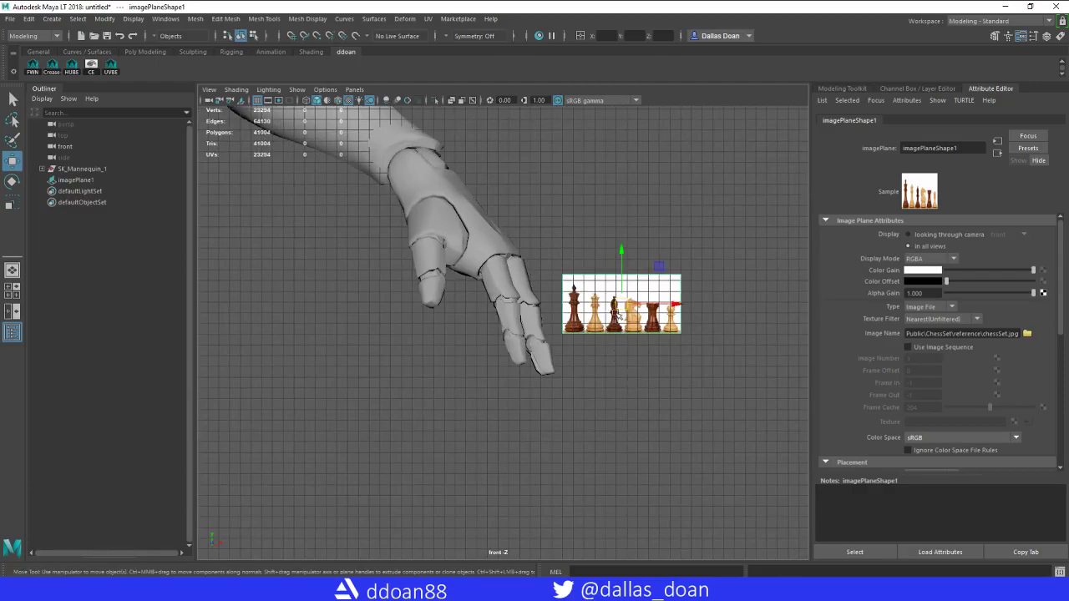
Scale the image plane up to about 2.105 and place it behind the mannequin's hand to match the pieces to hand size
{"action": "left_click_drag", "start_coordinate": [619, 306], "coordinate": [380, 322]}
{"action": "key", "text": "r"}
{"action": "key", "text": "w"}
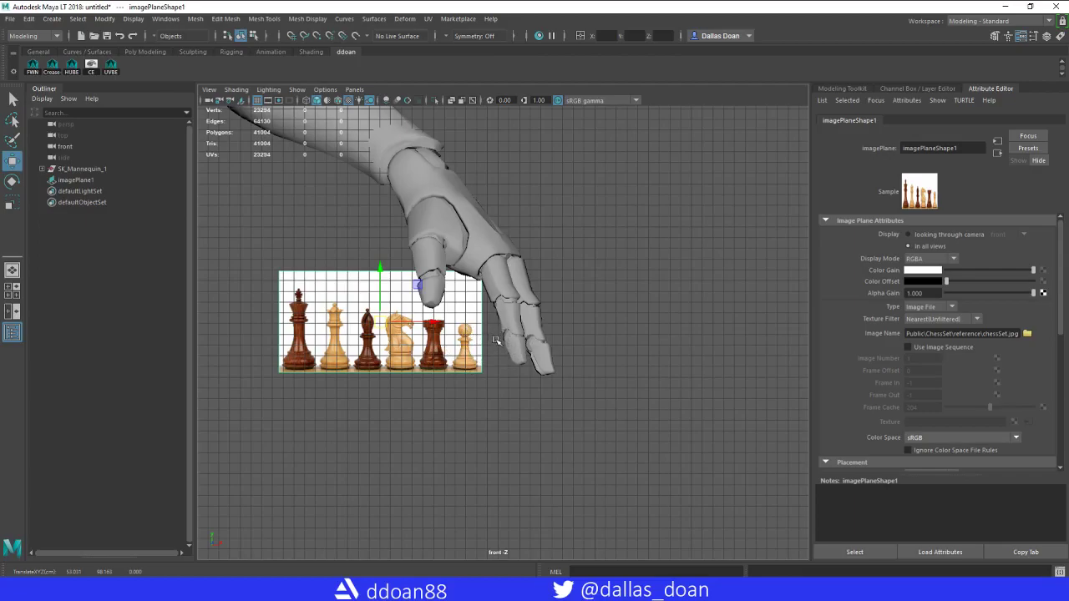
{"action": "key", "text": "r"}
{"action": "left_click_drag", "start_coordinate": [378, 322], "coordinate": [354, 323]}
{"action": "key", "text": "w"}
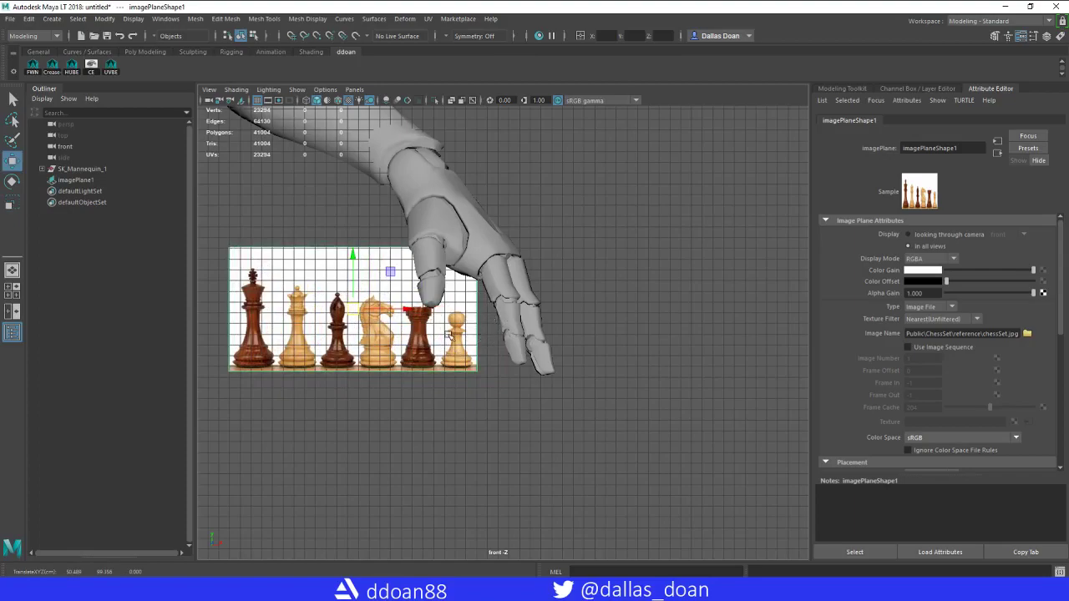
Compare the pieces with the mannequin's hand and look through the image plane's shape and placement attributes
{"action": "left_click", "coordinate": [465, 341]}
{"action": "left_click", "coordinate": [494, 407]}
{"action": "left_click", "coordinate": [418, 357]}
{"action": "left_click", "coordinate": [471, 406]}
{"action": "left_click", "coordinate": [411, 352]}
{"action": "scroll", "coordinate": [573, 285], "scroll_direction": "down", "scroll_amount": 8}
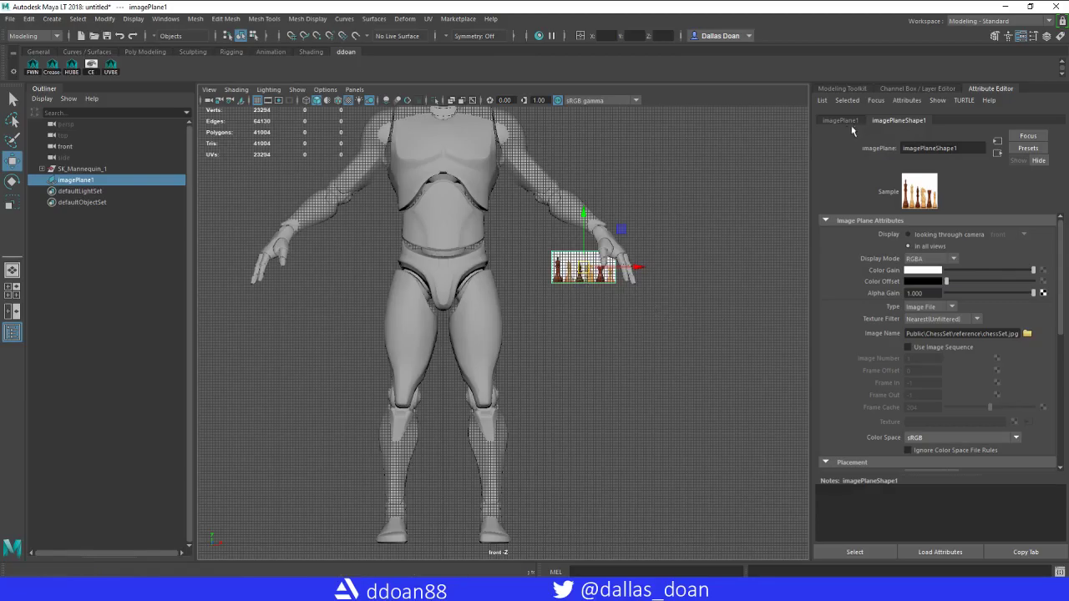
{"action": "scroll", "coordinate": [935, 334], "scroll_direction": "down", "scroll_amount": 8}
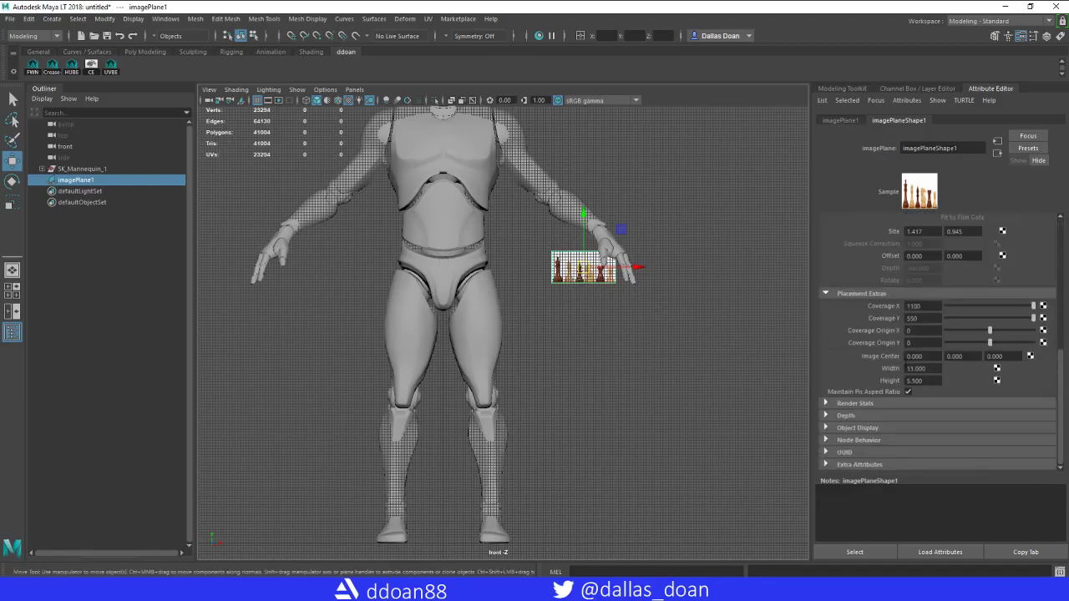
{"action": "scroll", "coordinate": [890, 364], "scroll_direction": "up", "scroll_amount": 8}
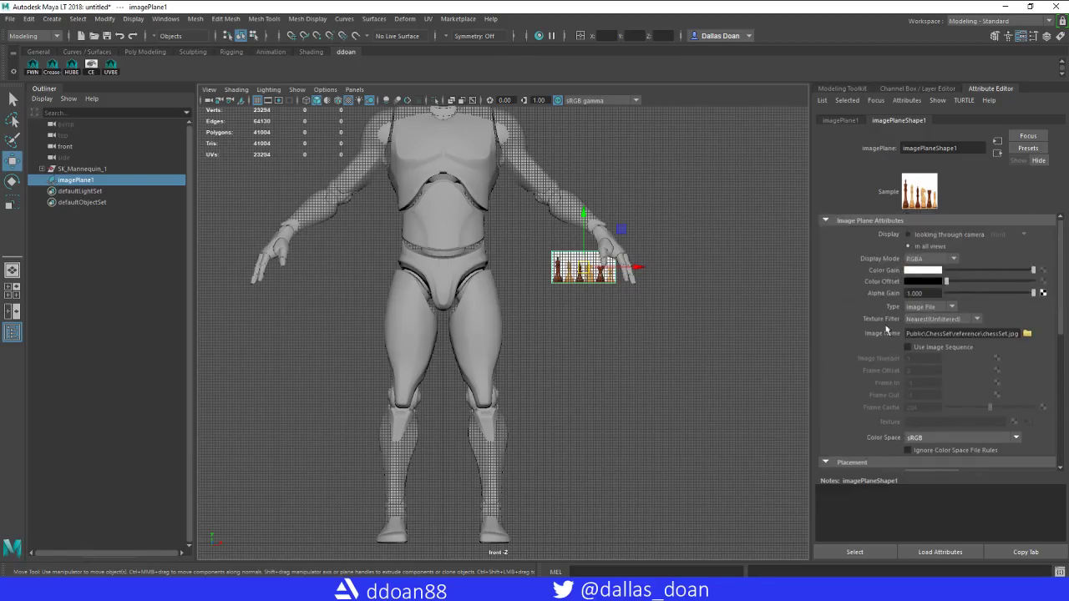
Set the image plane's Translate X and Translate Y to 0
{"action": "left_click", "coordinate": [904, 90]}
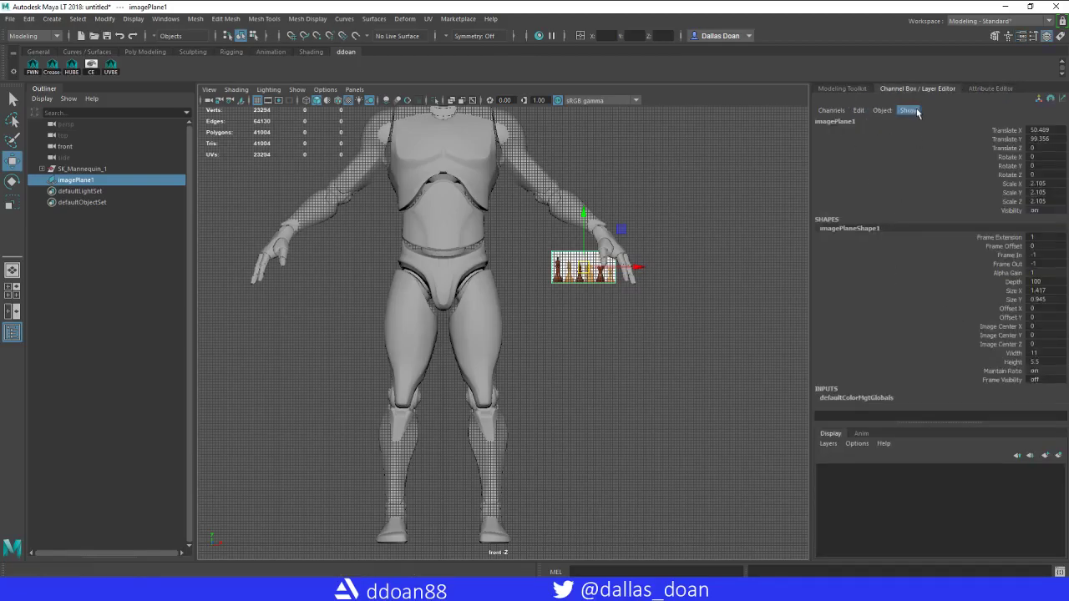
{"action": "double_click", "coordinate": [1049, 130]}
{"action": "key", "text": "Tab"}
{"action": "type", "text": "0"}
{"action": "key", "text": "Return"}
Try to vertex-snap the image plane's pivot to its lower edge in the front view
{"action": "middle_click_drag", "start_coordinate": [593, 391], "coordinate": [615, 284], "text": "alt"}
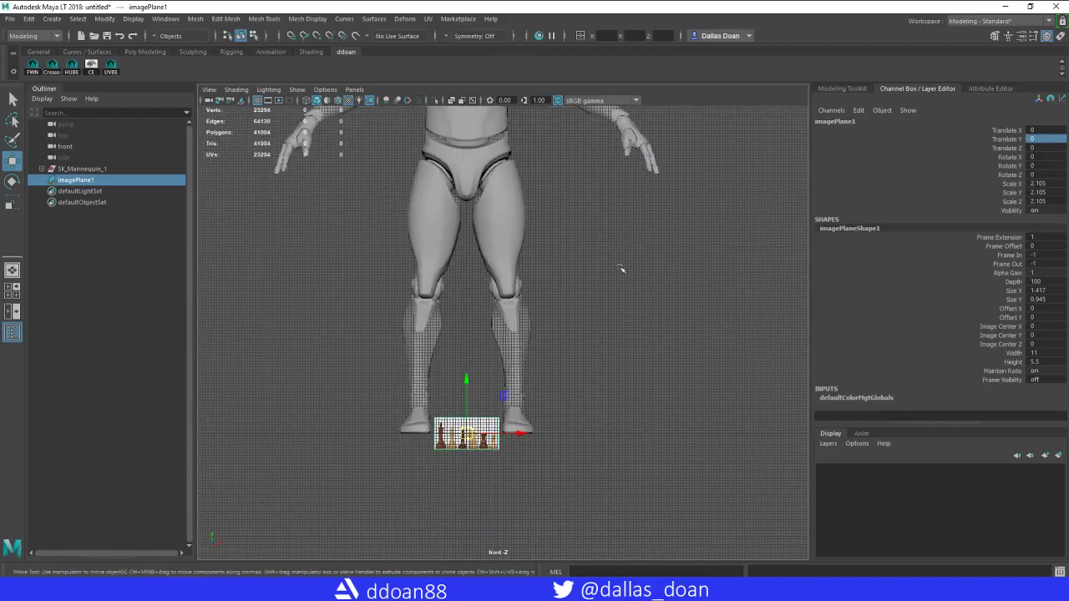
{"action": "right_click_drag", "start_coordinate": [616, 284], "coordinate": [595, 397], "text": "alt"}
{"action": "scroll", "coordinate": [597, 398], "scroll_direction": "up", "scroll_amount": 3}
{"action": "middle_click_drag", "start_coordinate": [588, 429], "coordinate": [630, 362], "text": "alt"}
{"action": "scroll", "coordinate": [537, 433], "scroll_direction": "up", "scroll_amount": 2}
{"action": "middle_click_drag", "start_coordinate": [537, 433], "coordinate": [566, 330], "text": "alt"}
{"action": "scroll", "coordinate": [566, 339], "scroll_direction": "up", "scroll_amount": 4}
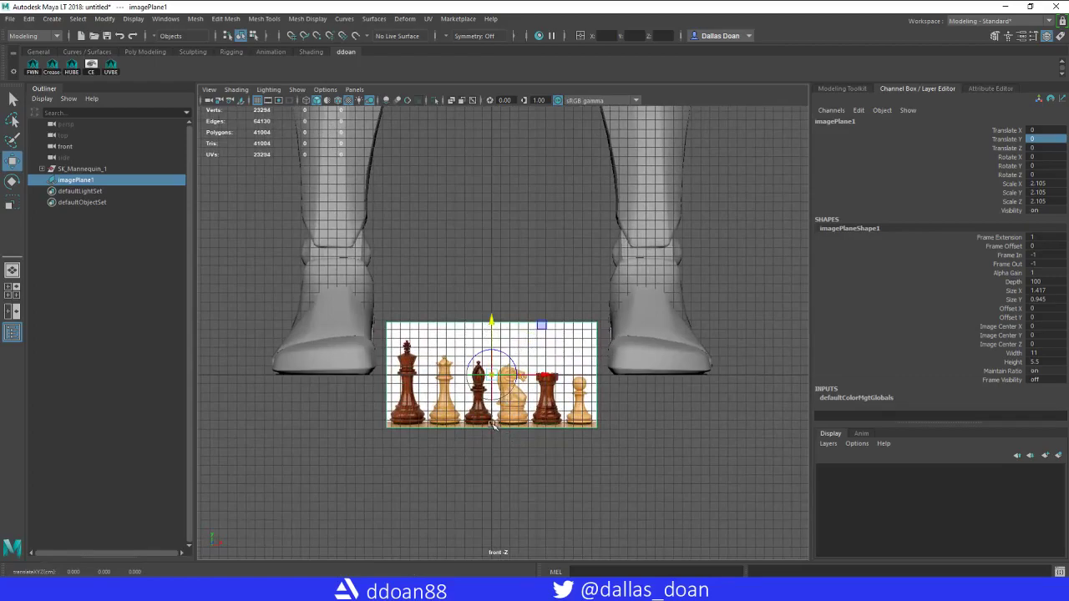
{"action": "key", "text": "v"}
{"action": "middle_click_drag", "start_coordinate": [492, 426], "coordinate": [492, 433]}
{"action": "key", "text": "v"}
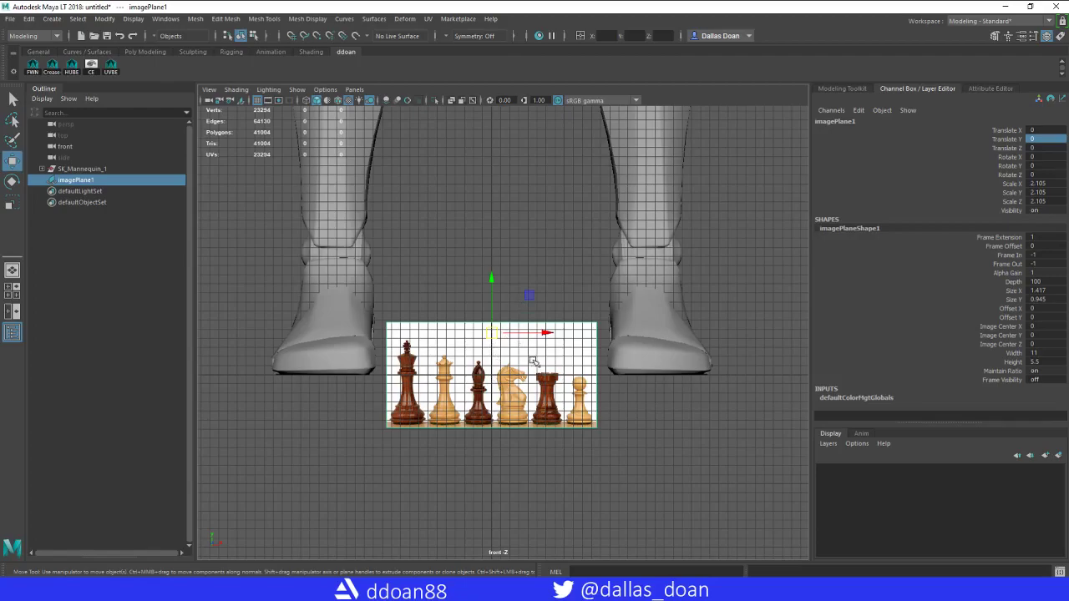
Lower the image plane's pivot to the base line of the chess pieces and check its placement up close
{"action": "scroll", "coordinate": [565, 378], "scroll_direction": "up", "scroll_amount": 1}
{"action": "middle_click_drag", "start_coordinate": [513, 357], "coordinate": [511, 318], "text": "alt"}
{"action": "key", "text": "d"}
{"action": "left_click_drag", "start_coordinate": [491, 244], "coordinate": [487, 341]}
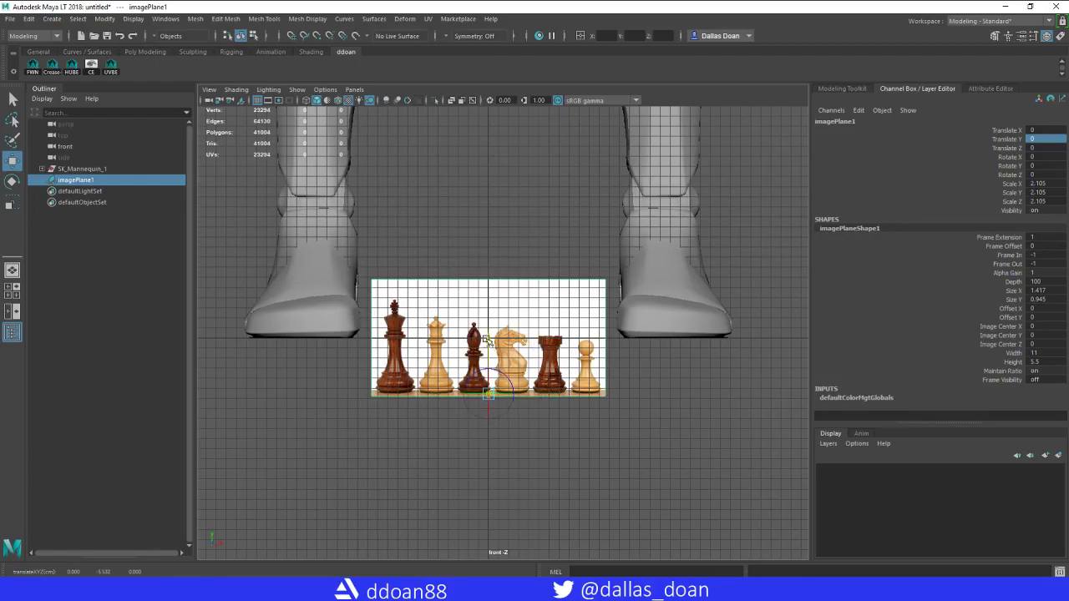
{"action": "right_click_drag", "start_coordinate": [539, 372], "coordinate": [754, 422], "text": "alt"}
{"action": "middle_click_drag", "start_coordinate": [451, 368], "coordinate": [548, 373], "text": "alt"}
{"action": "right_click_drag", "start_coordinate": [548, 372], "coordinate": [671, 384], "text": "alt"}
{"action": "middle_click_drag", "start_coordinate": [671, 384], "coordinate": [581, 367], "text": "alt"}
{"action": "right_click_drag", "start_coordinate": [580, 366], "coordinate": [641, 379], "text": "alt"}
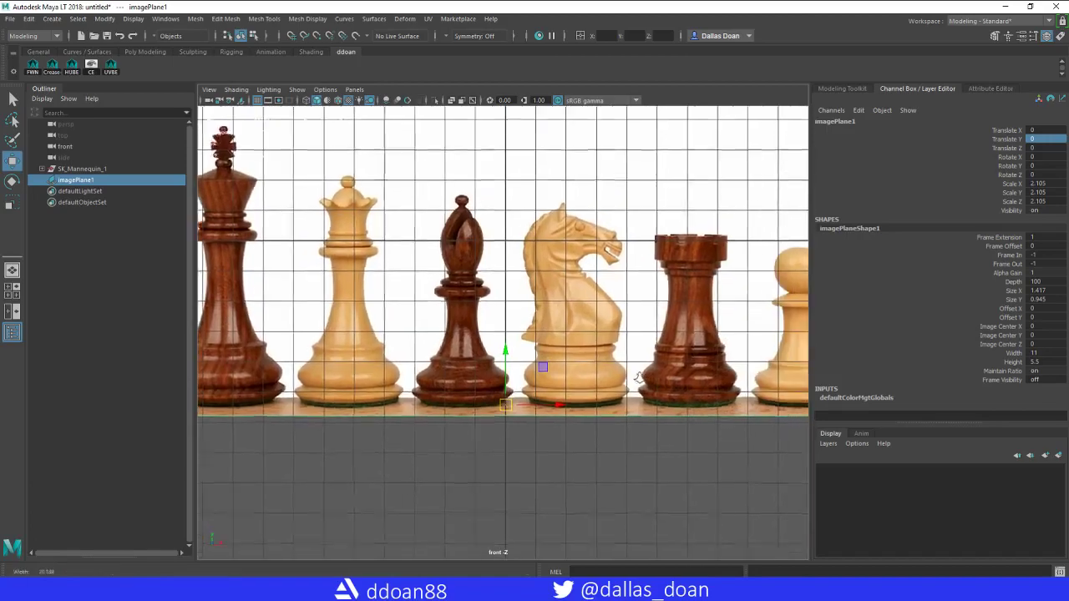
{"action": "scroll", "coordinate": [635, 351], "scroll_direction": "down", "scroll_amount": 6}
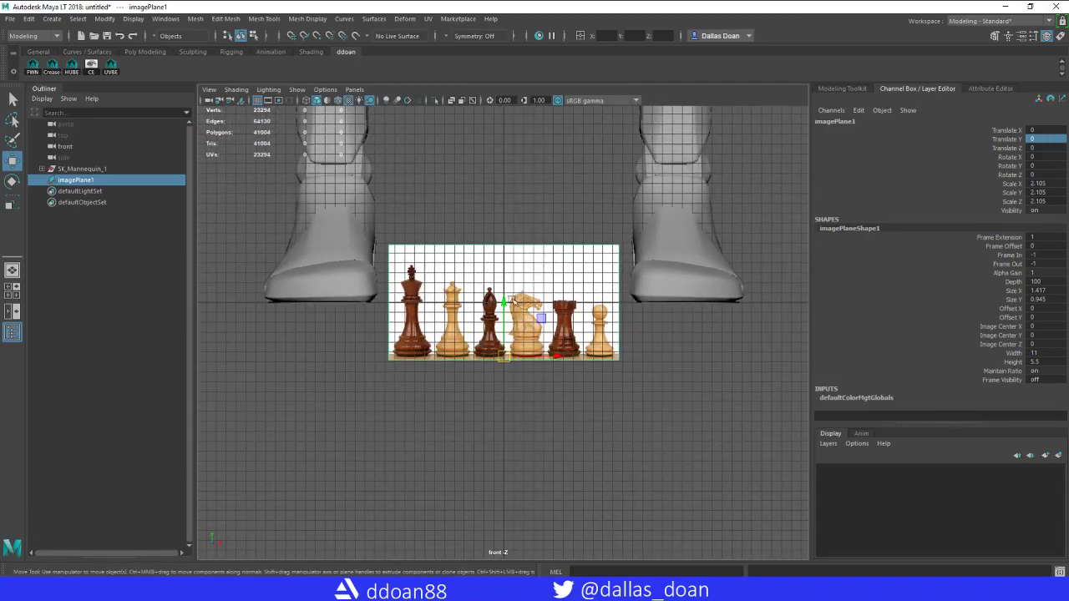
Raise the image plane with grid snapping to Translate Y 5.422 so the chess pieces stand on the ground line
{"action": "key", "text": "x"}
{"action": "left_click_drag", "start_coordinate": [503, 303], "coordinate": [506, 295]}
{"action": "scroll", "coordinate": [531, 306], "scroll_direction": "up", "scroll_amount": 4}
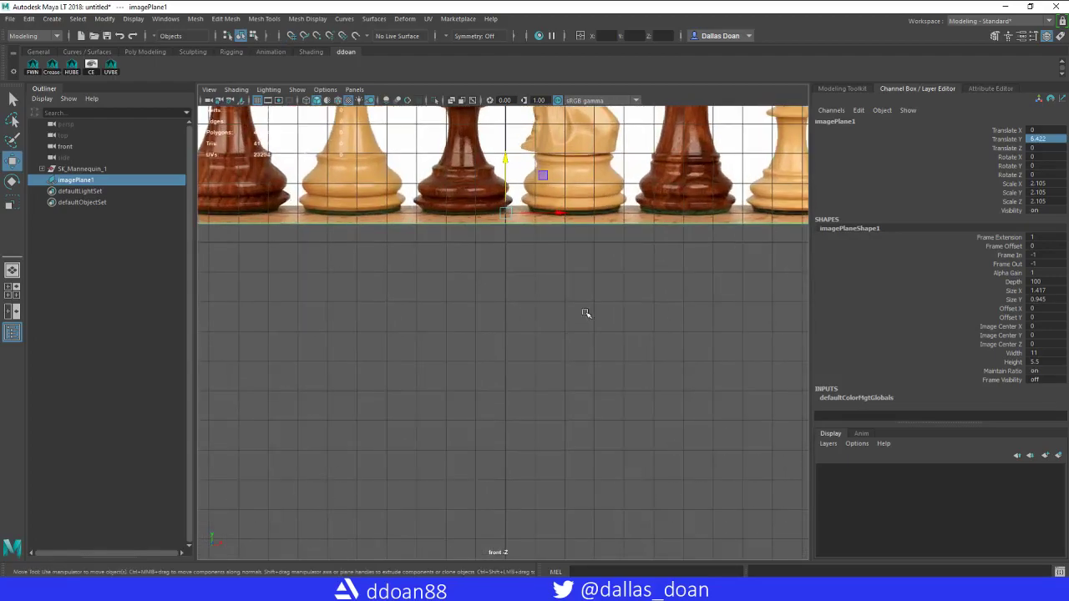
{"action": "key", "text": "x"}
{"action": "left_click_drag", "start_coordinate": [506, 161], "coordinate": [502, 234]}
{"action": "scroll", "coordinate": [603, 298], "scroll_direction": "down", "scroll_amount": 5}
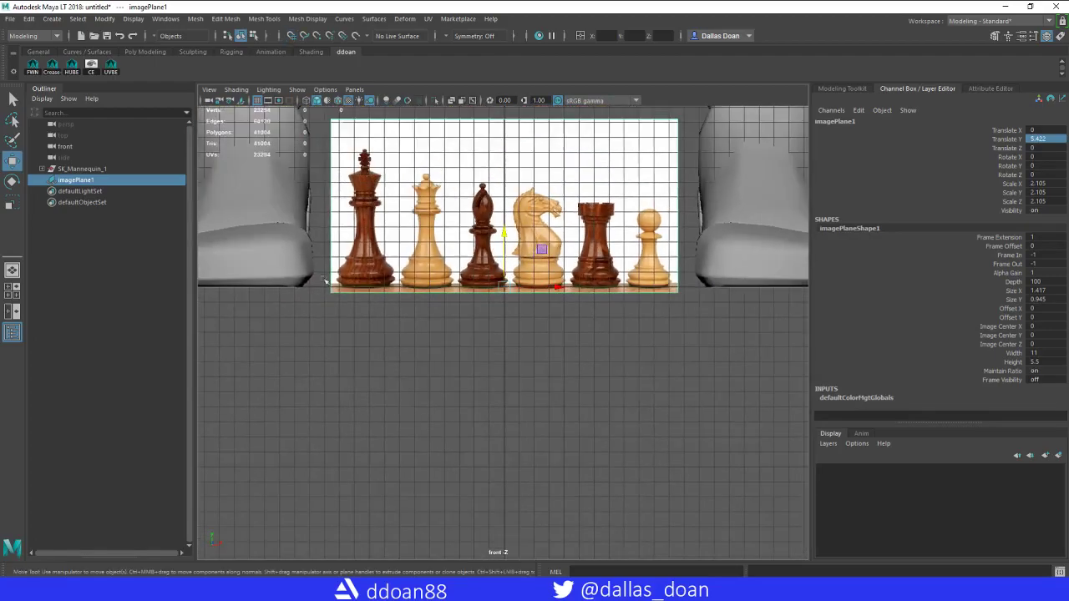
Delete the SK_Mannequin_1 group, then select the image plane and frame it in the front view
{"action": "scroll", "coordinate": [568, 240], "scroll_direction": "down", "scroll_amount": 6}
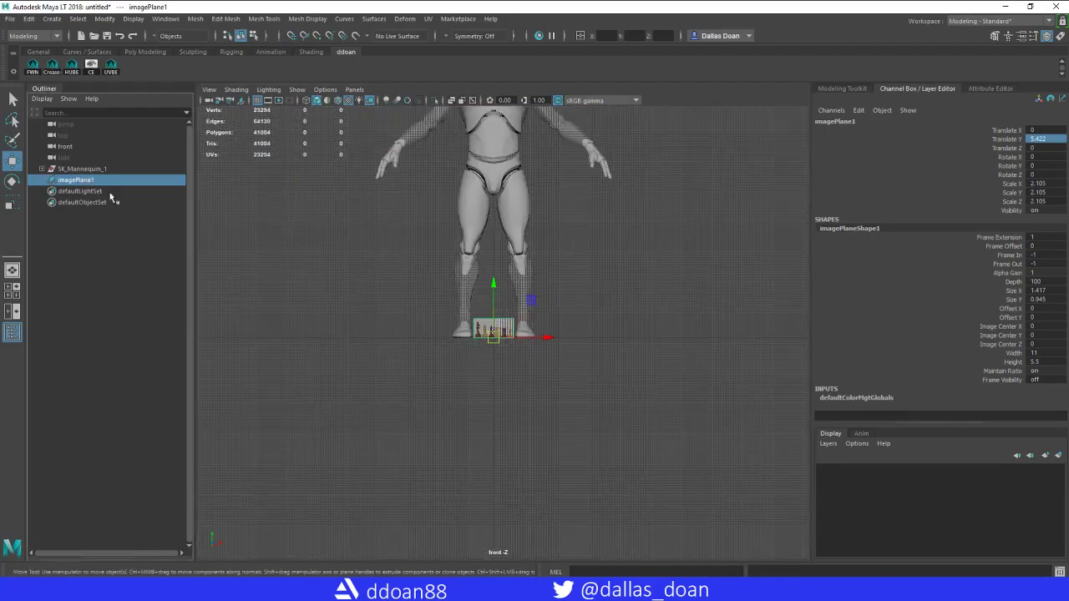
{"action": "left_click", "coordinate": [84, 169]}
{"action": "scroll", "coordinate": [442, 311], "scroll_direction": "up", "scroll_amount": 4}
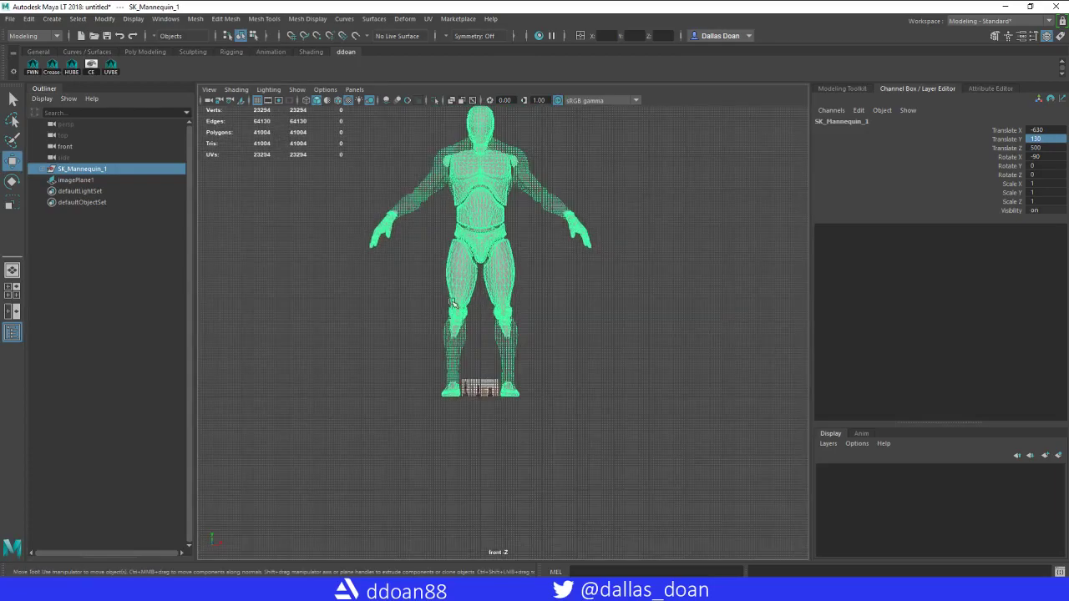
{"action": "key", "text": "Delete"}
{"action": "left_click", "coordinate": [480, 389]}
{"action": "key", "text": "f"}
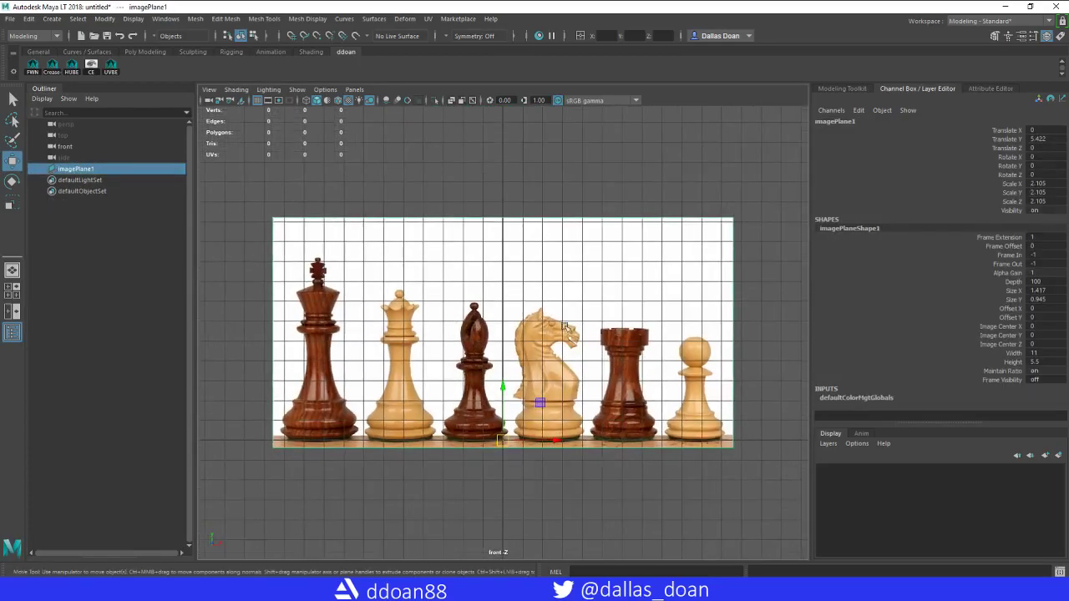
Switch to the maximized perspective view and frame the image plane there
{"action": "right_click_drag", "start_coordinate": [560, 327], "coordinate": [460, 316], "text": "alt"}
{"action": "key", "text": "space"}
{"action": "key", "text": "space"}
{"action": "left_click_drag", "start_coordinate": [558, 234], "coordinate": [546, 270], "text": "alt"}
{"action": "key", "text": "f"}
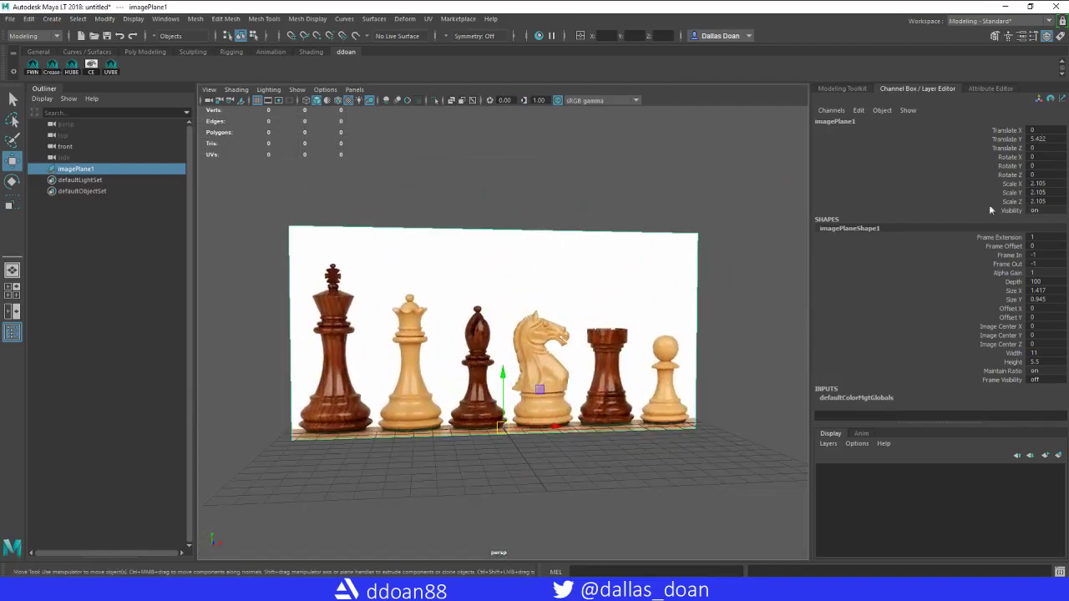
Try to freeze the image plane's transformations, repeat the command, and deselect the plane
{"action": "left_click", "coordinate": [107, 19]}
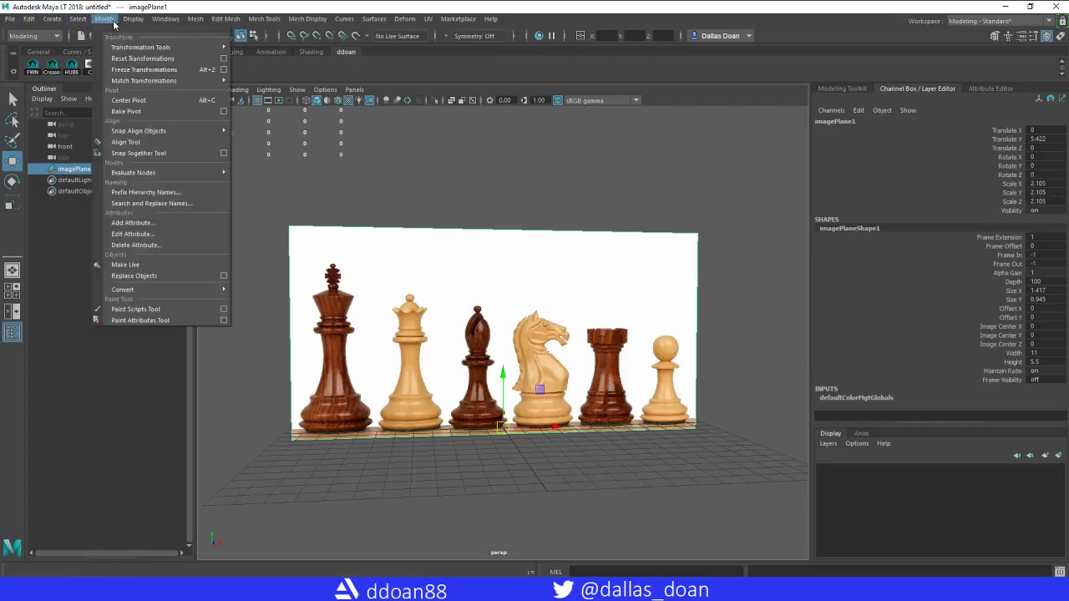
{"action": "left_click", "coordinate": [152, 71]}
{"action": "left_click_drag", "start_coordinate": [520, 223], "coordinate": [520, 229], "text": "alt"}
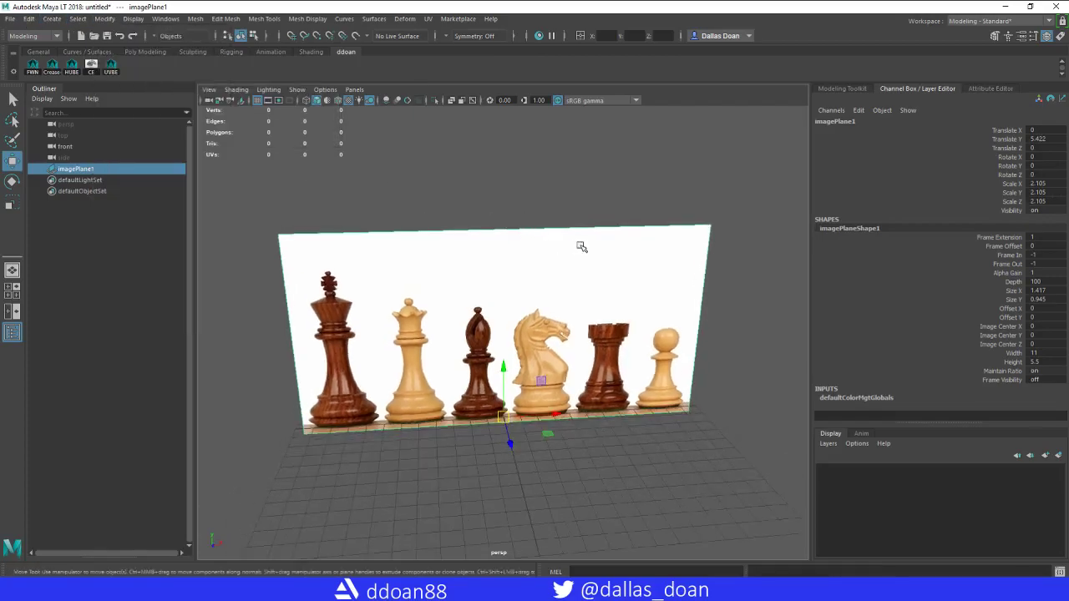
{"action": "key", "text": "g"}
{"action": "left_click_drag", "start_coordinate": [642, 289], "coordinate": [638, 262], "text": "alt"}
{"action": "left_click", "coordinate": [639, 191]}
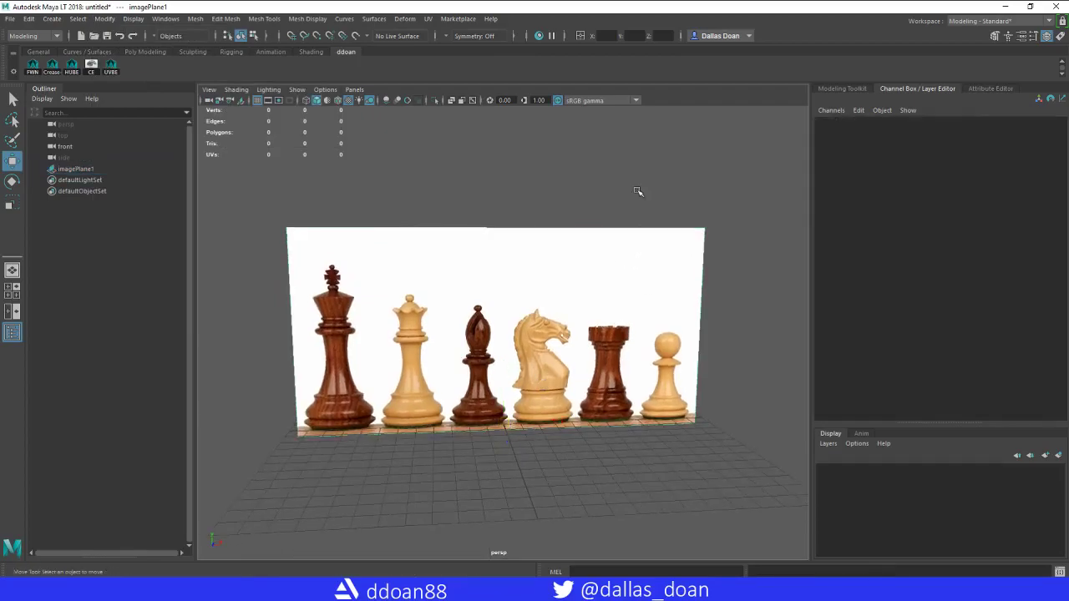
Select the chess set image plane and create a new empty display layer
{"action": "mouse_move", "coordinate": [583, 286]}
{"action": "left_mouse_down", "text": "alt"}
{"action": "mouse_move", "coordinate": [573, 224]}
{"action": "mouse_move", "coordinate": [572, 301]}
{"action": "left_mouse_up", "text": "alt"}
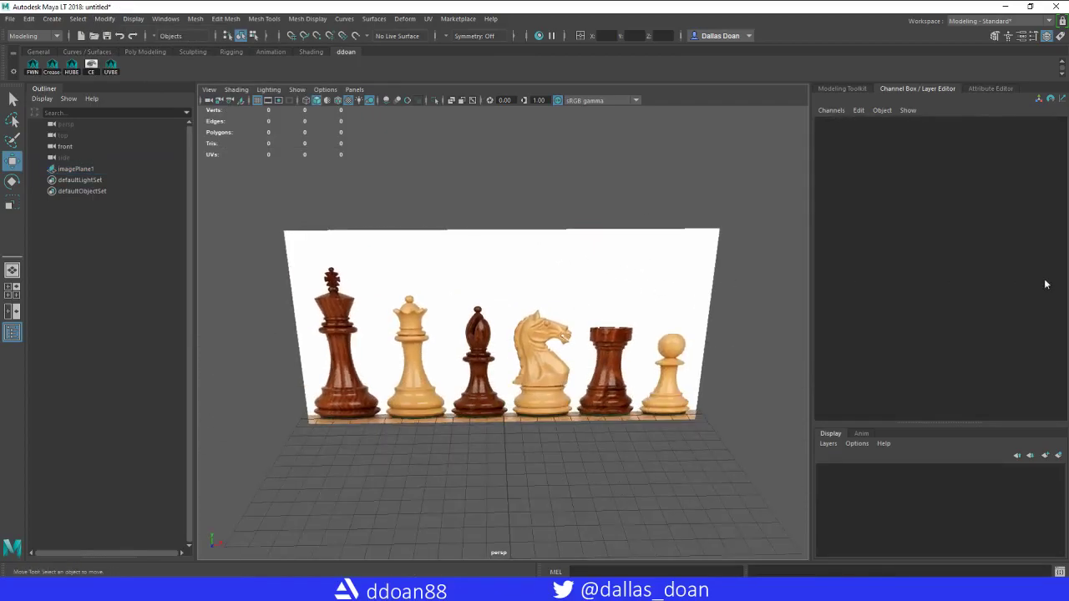
{"action": "left_click_drag", "start_coordinate": [663, 251], "coordinate": [539, 297], "text": "alt"}
{"action": "left_click_drag", "start_coordinate": [634, 309], "coordinate": [670, 286], "text": "alt"}
{"action": "left_click", "coordinate": [690, 291]}
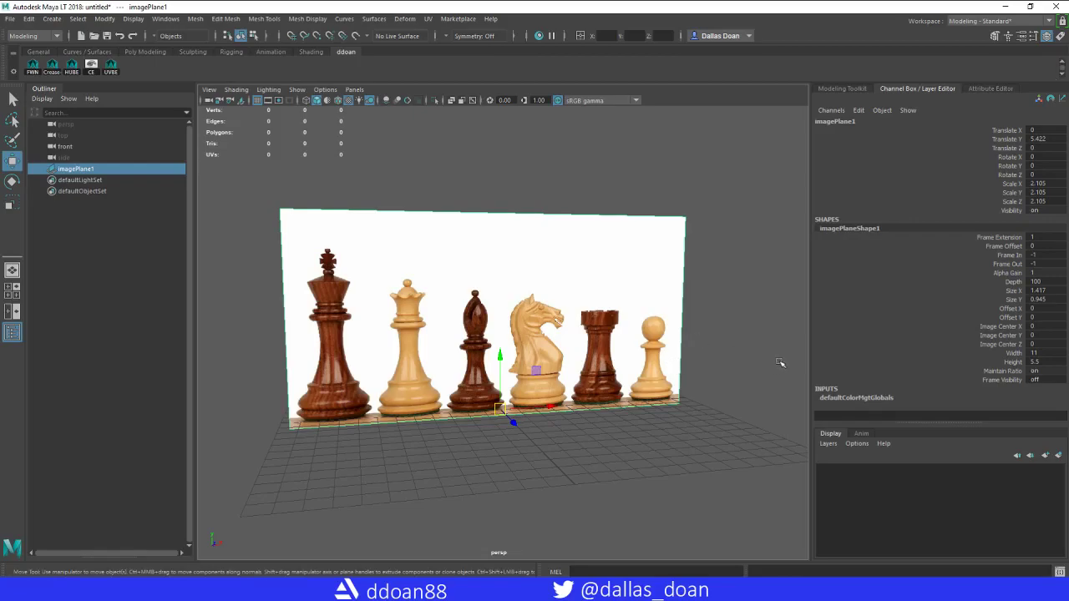
{"action": "left_click", "coordinate": [1045, 455]}
{"action": "left_click", "coordinate": [883, 473]}
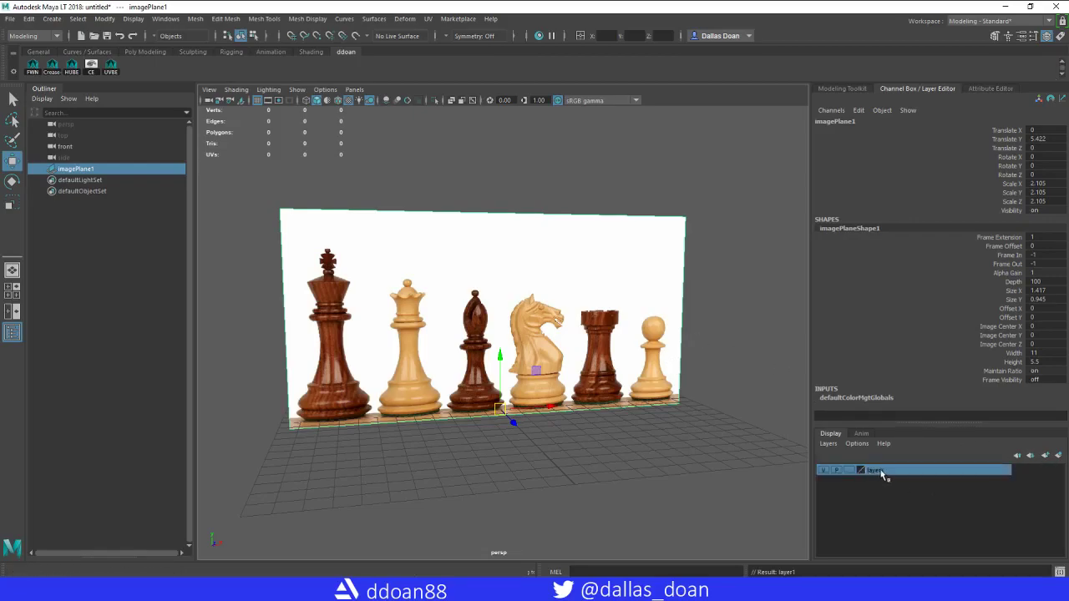
Rename the new display layer as imageplane
{"action": "double_click", "coordinate": [884, 473]}
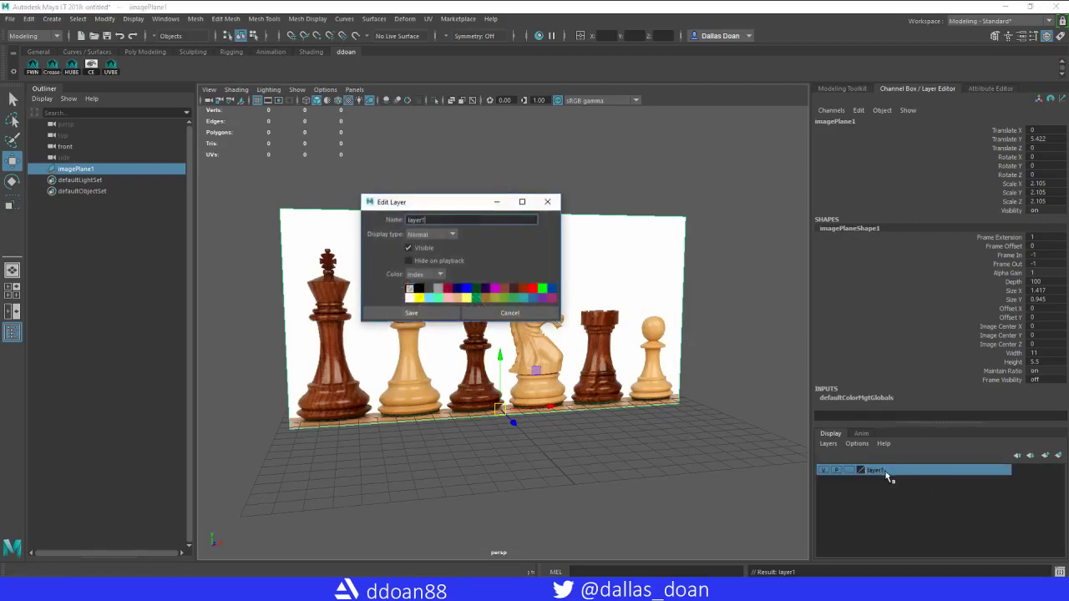
{"action": "left_click", "coordinate": [548, 202]}
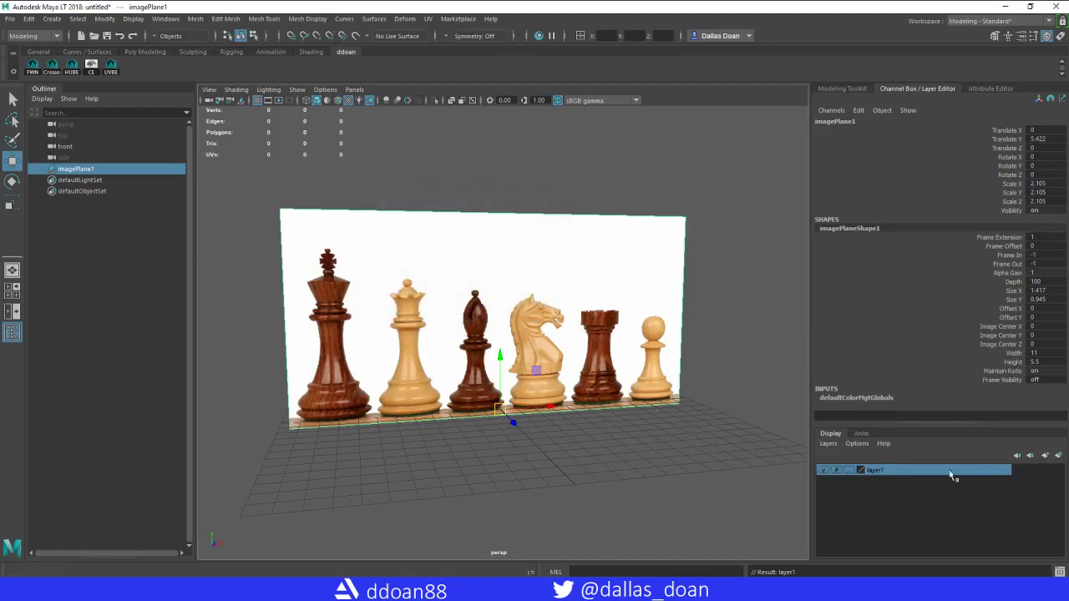
{"action": "double_click", "coordinate": [888, 473]}
{"action": "double_click", "coordinate": [442, 221]}
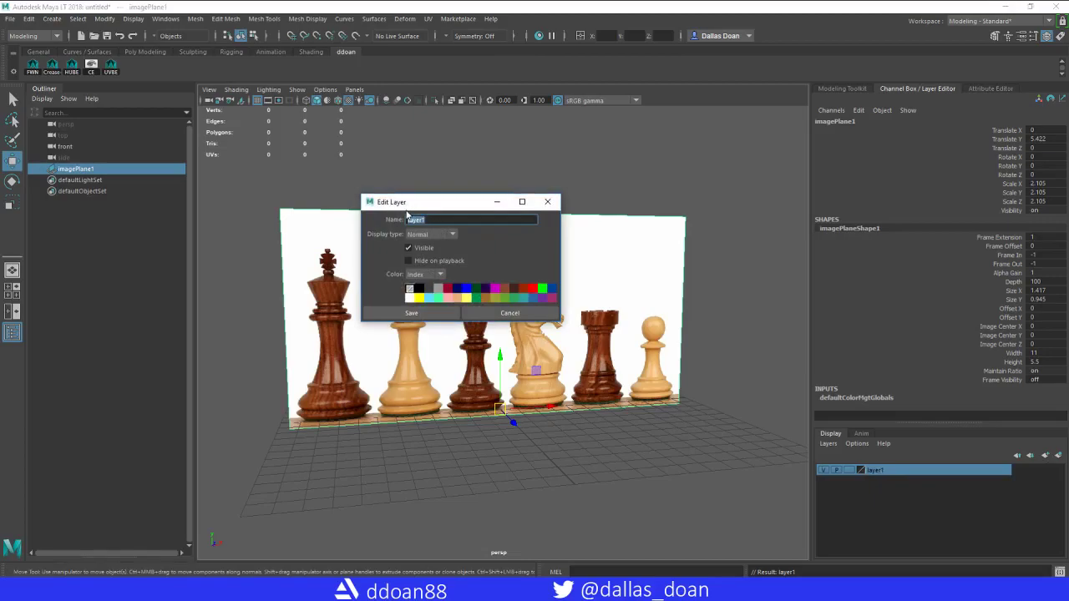
{"action": "type", "text": "imageplane"}
{"action": "left_click", "coordinate": [411, 313]}
Add the selected image plane to the imageplane layer
{"action": "right_click_drag", "start_coordinate": [661, 491], "coordinate": [655, 436], "text": "alt"}
{"action": "right_click", "coordinate": [894, 472]}
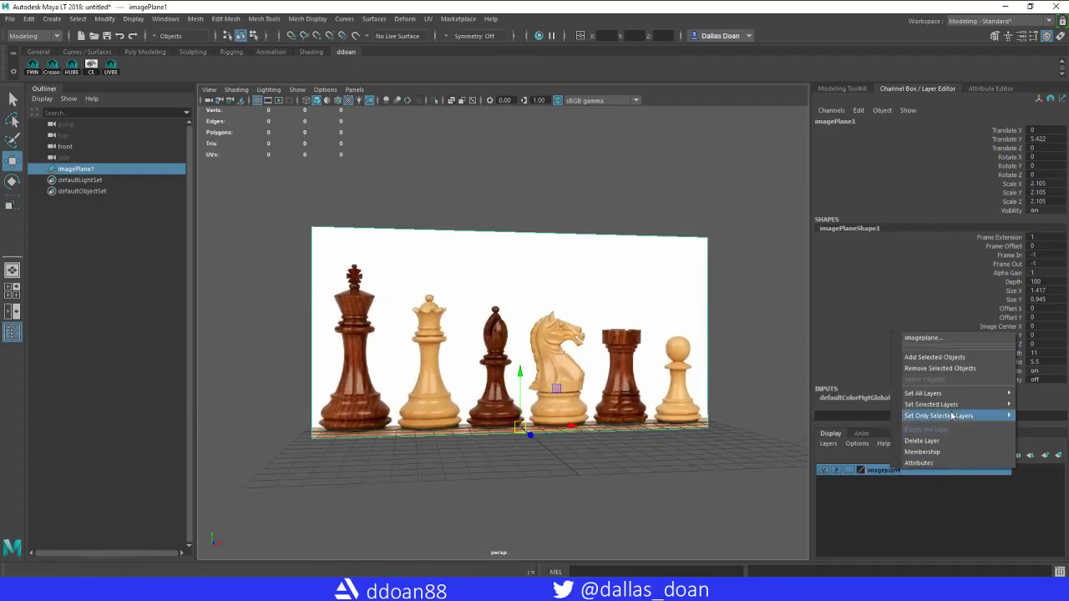
{"action": "left_click", "coordinate": [958, 358]}
Set the imageplane layer to Reference so the plane cannot be selected, and clear the selection
{"action": "left_click_drag", "start_coordinate": [698, 421], "coordinate": [693, 452], "text": "alt"}
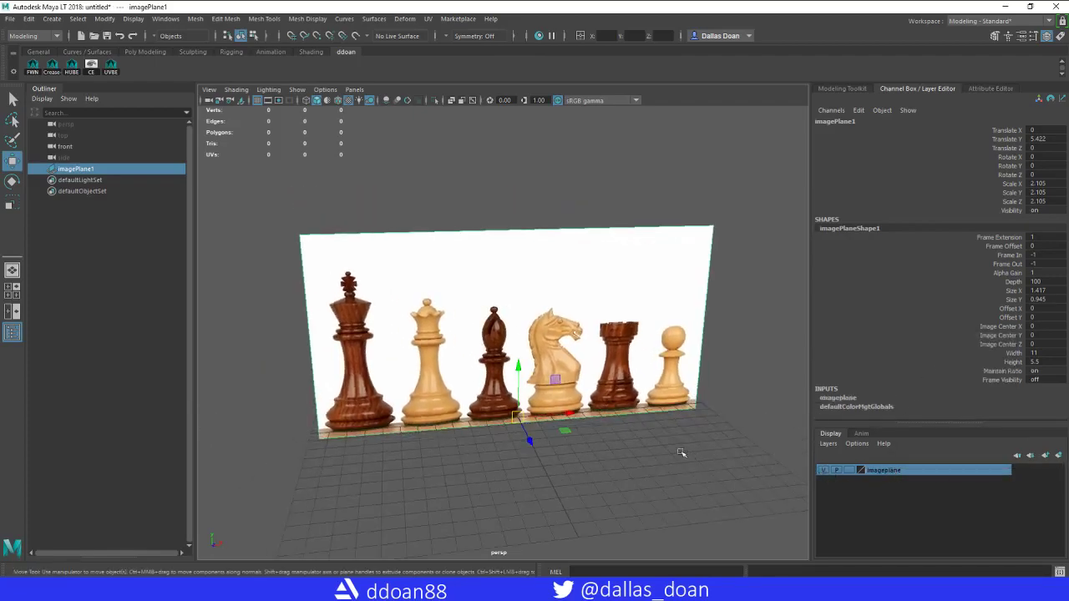
{"action": "left_click", "coordinate": [850, 471]}
{"action": "left_click", "coordinate": [850, 471]}
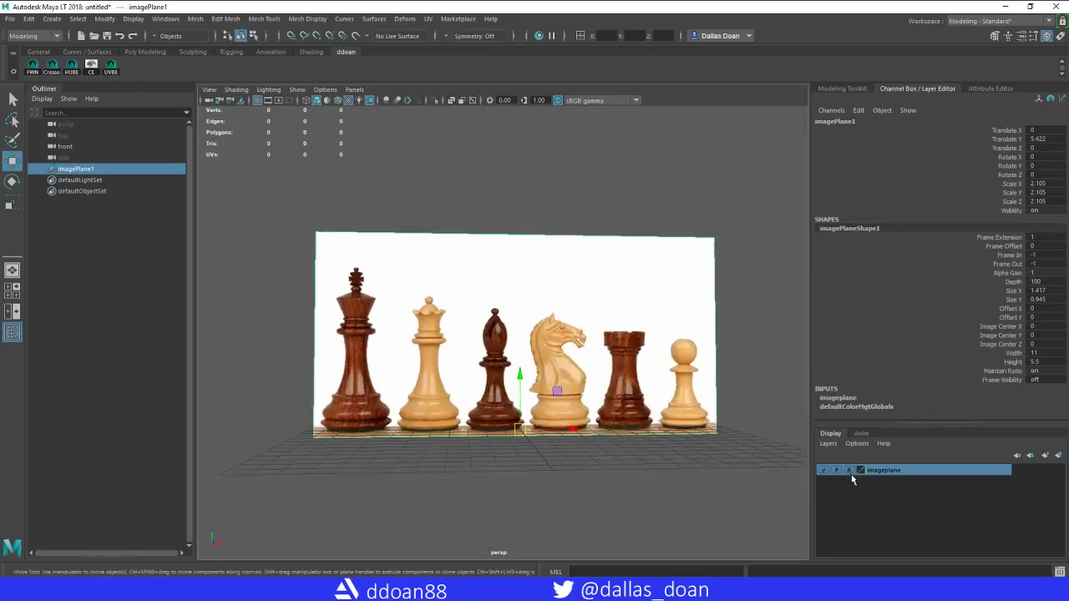
{"action": "left_click", "coordinate": [615, 440]}
{"action": "left_click_drag", "start_coordinate": [535, 426], "coordinate": [474, 327], "text": "alt"}
{"action": "middle_click_drag", "start_coordinate": [561, 399], "coordinate": [557, 351], "text": "alt"}
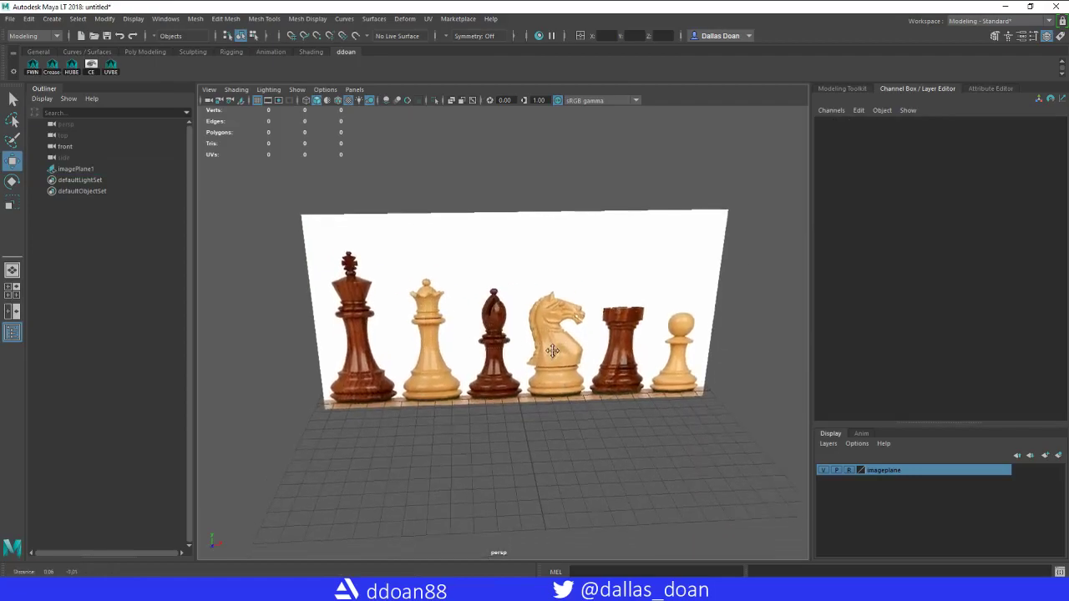
{"action": "right_click_drag", "start_coordinate": [557, 351], "coordinate": [524, 353], "text": "alt"}
{"action": "left_click_drag", "start_coordinate": [524, 352], "coordinate": [511, 327], "text": "alt"}
{"action": "middle_click_drag", "start_coordinate": [526, 347], "coordinate": [489, 322], "text": "alt"}
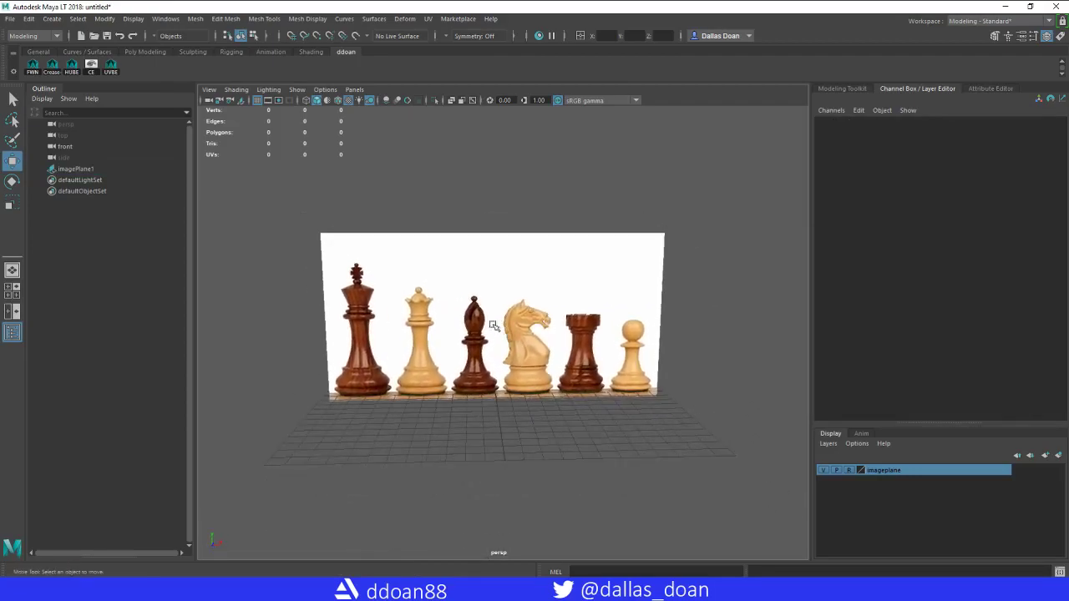
Start saving the scene under a new name, and create and open a folder named scene inside the ChessSet folder
{"action": "left_click", "coordinate": [10, 19]}
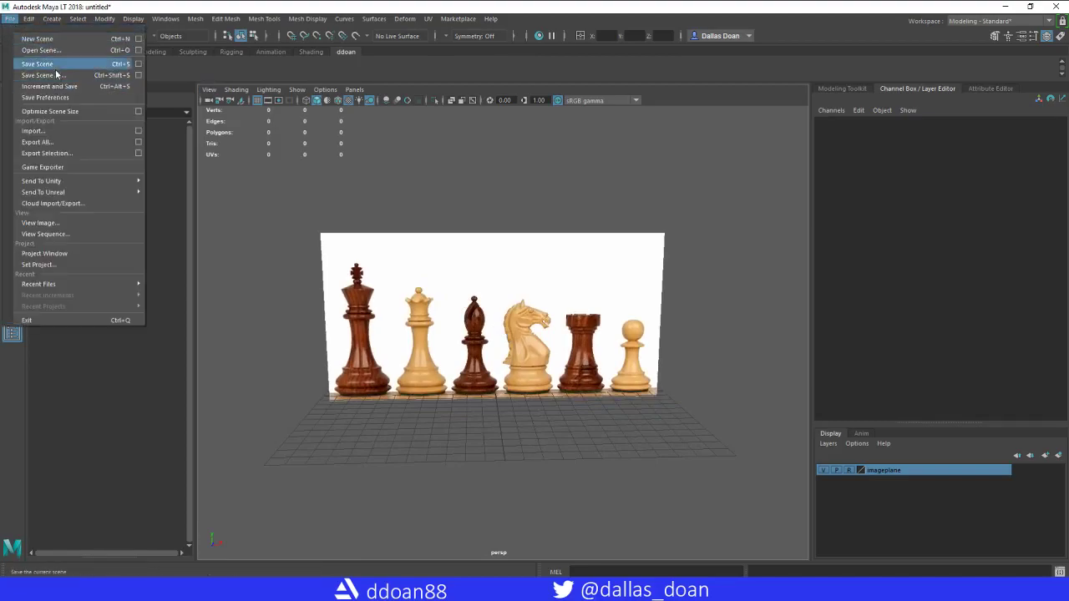
{"action": "left_click", "coordinate": [34, 75]}
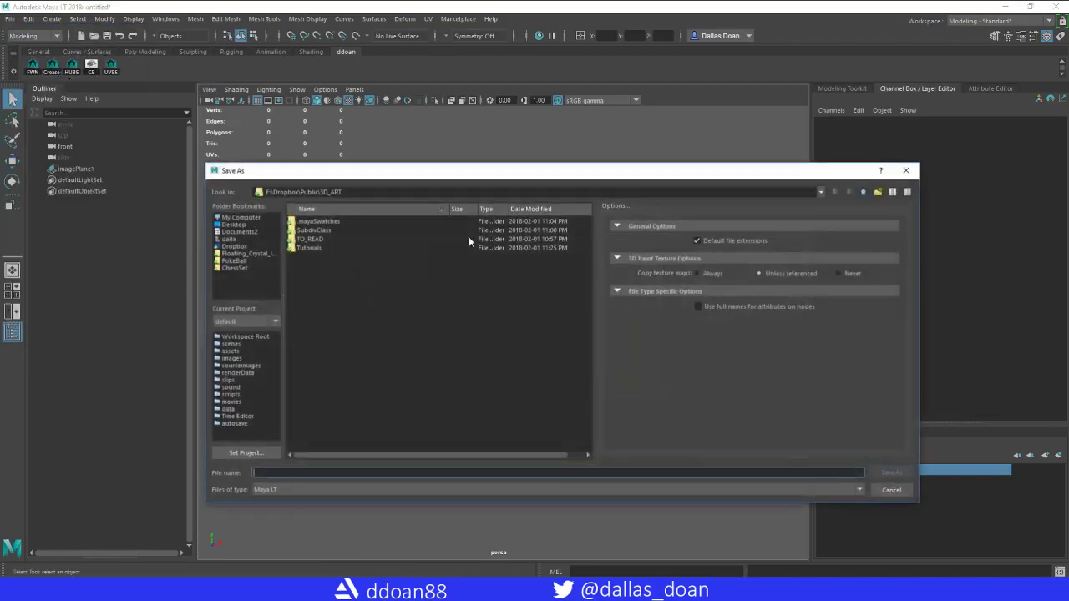
{"action": "left_click", "coordinate": [234, 268]}
{"action": "right_click", "coordinate": [345, 253]}
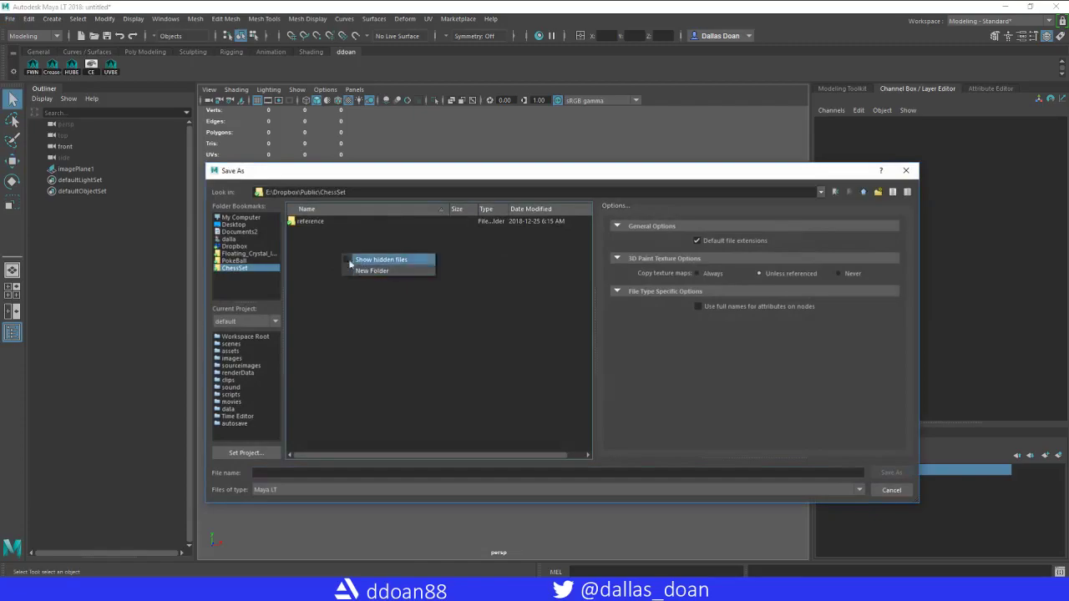
{"action": "left_click", "coordinate": [367, 271]}
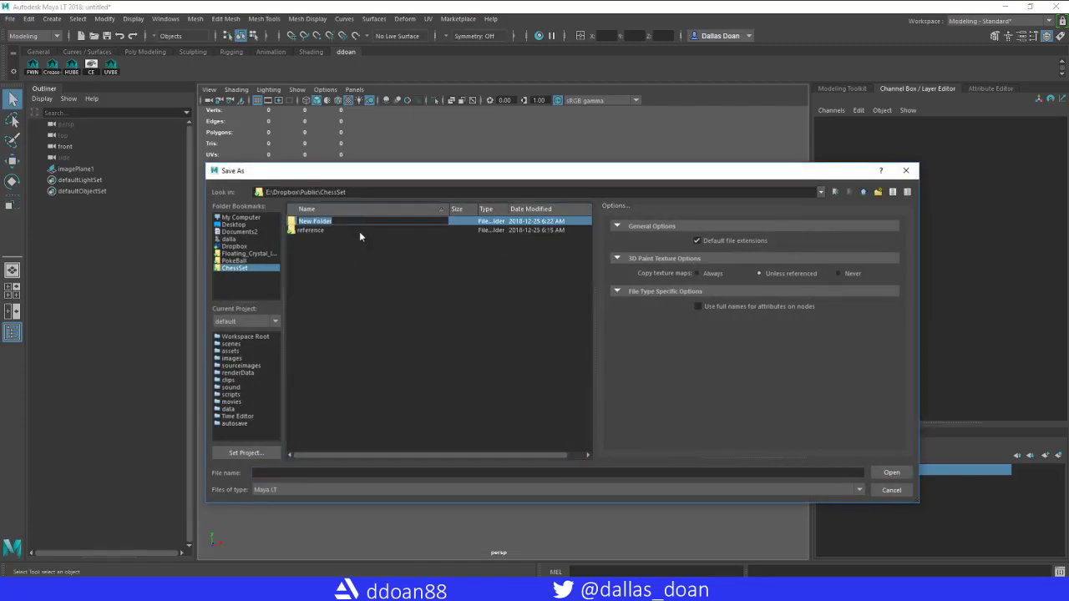
{"action": "type", "text": "scene"}
{"action": "key", "text": "Return"}
{"action": "key", "text": "Return"}
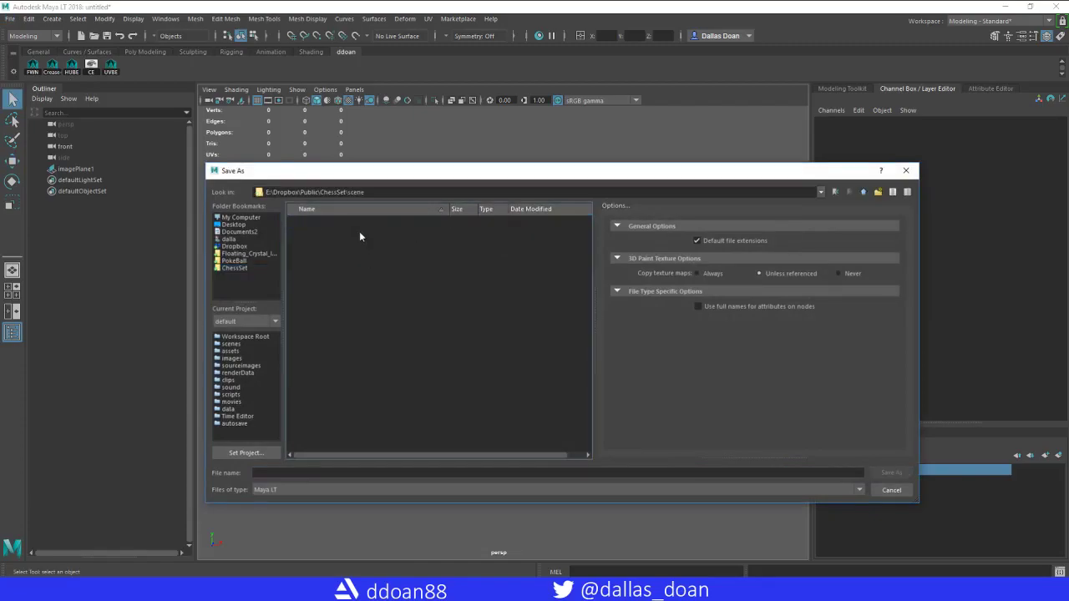
Save the Maya LT scene as chess_set_01 in the scene folder
{"action": "left_click", "coordinate": [305, 474]}
{"action": "type", "text": "chess_set_01"}
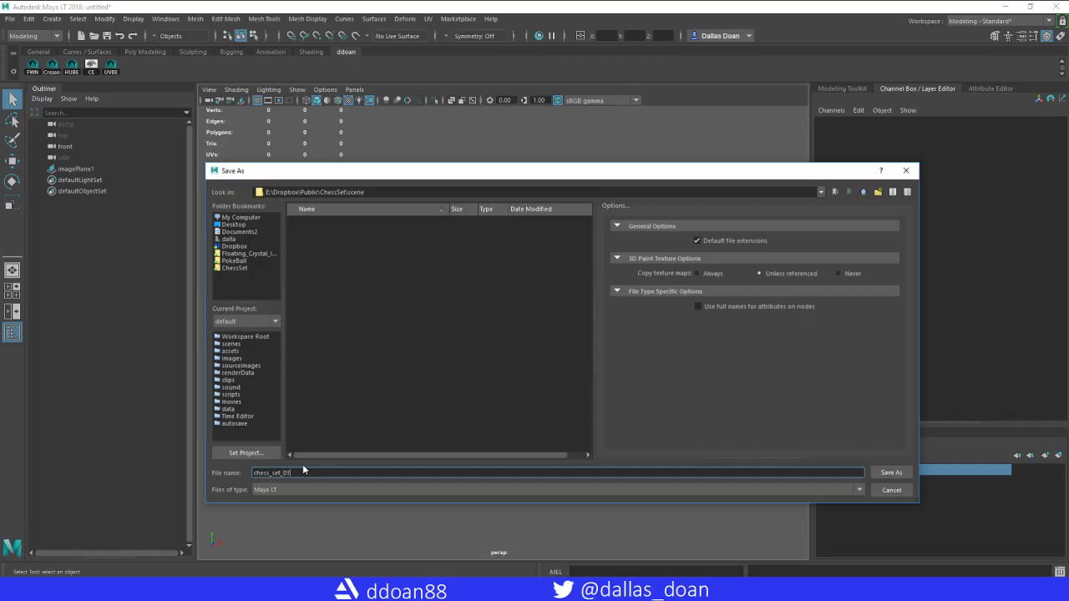
{"action": "key", "text": "Return"}
{"action": "mouse_move", "coordinate": [402, 365]}
{"action": "left_mouse_down", "text": "alt"}
{"action": "mouse_move", "coordinate": [400, 326]}
{"action": "mouse_move", "coordinate": [408, 363]}
{"action": "left_mouse_up", "text": "alt"}
{"action": "right_click_drag", "start_coordinate": [408, 362], "coordinate": [502, 378], "text": "alt"}
{"action": "middle_click_drag", "start_coordinate": [502, 378], "coordinate": [441, 371], "text": "alt"}
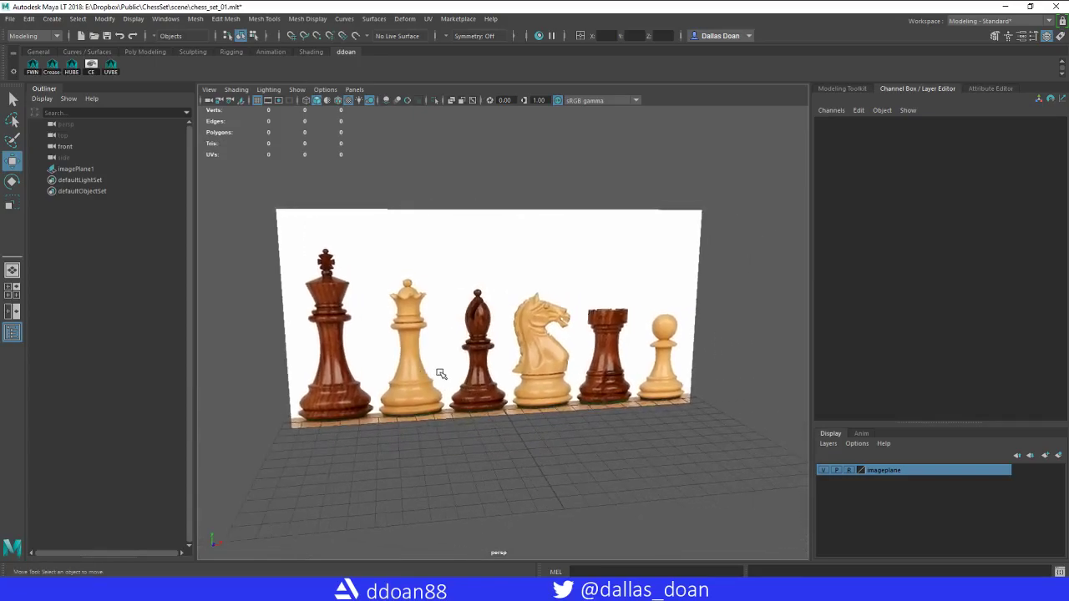
{"action": "left_click_drag", "start_coordinate": [431, 375], "coordinate": [409, 382], "text": "alt"}
{"action": "right_click_drag", "start_coordinate": [412, 391], "coordinate": [424, 402], "text": "alt"}
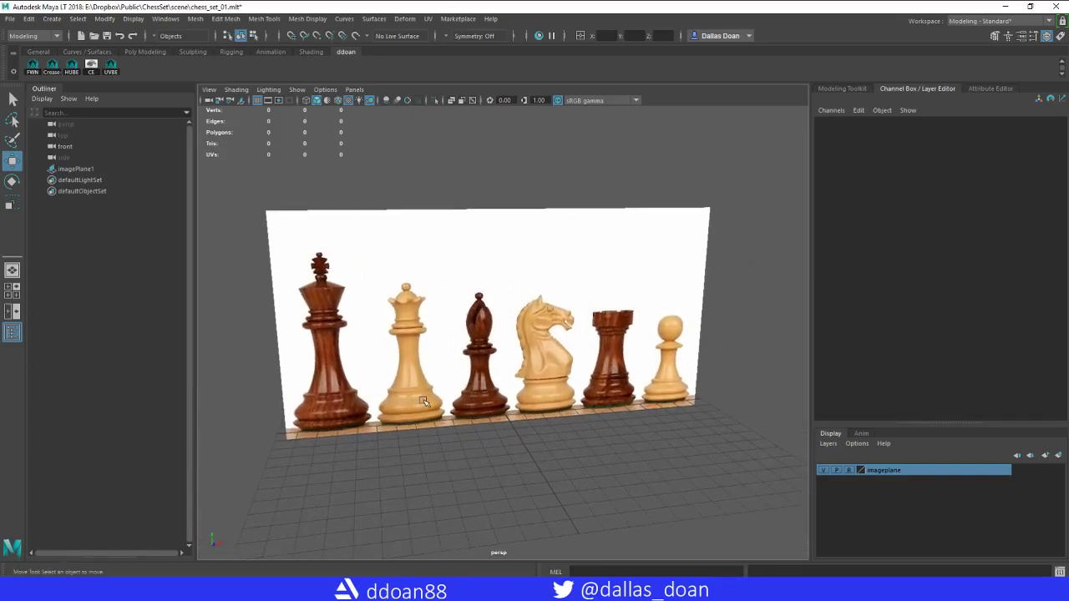